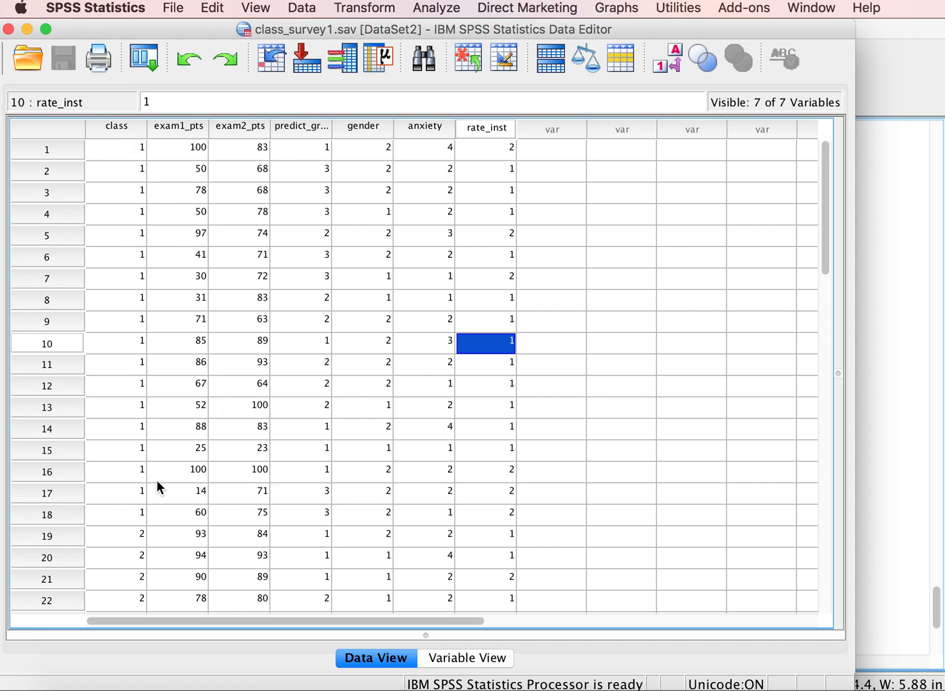
Step: View the survey data with its value labels, and return to the numeric codes
left_click(667, 58)
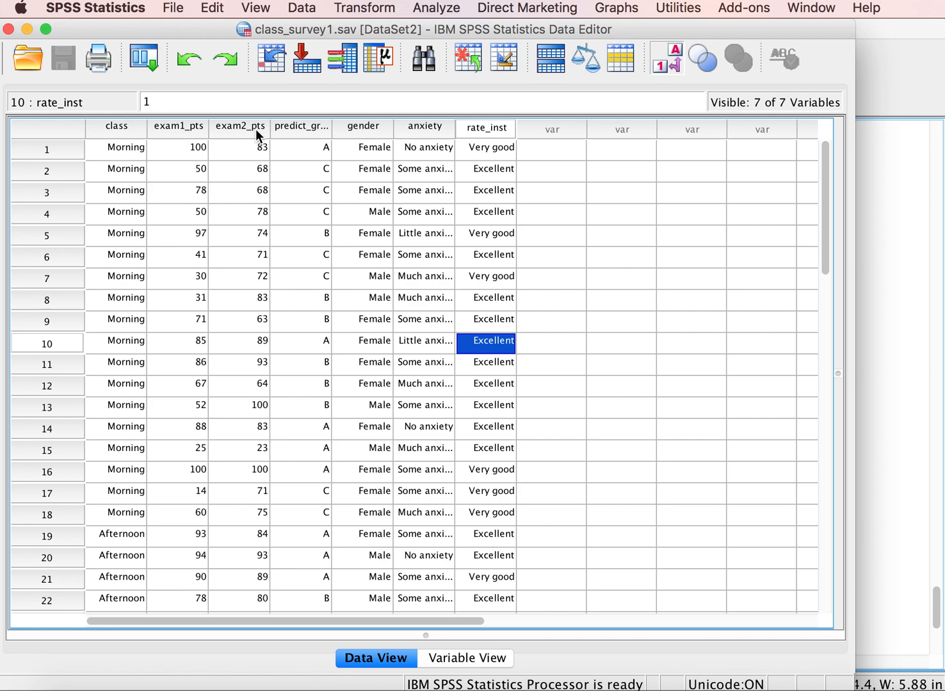
left_click(666, 58)
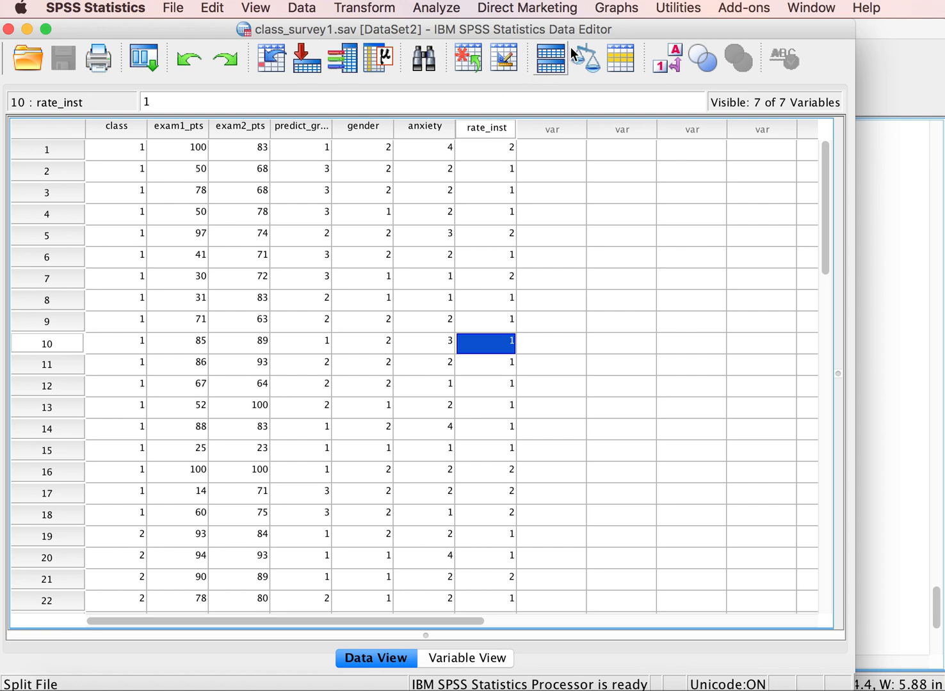
Step: Start a fresh chart in Chart Builder, using the simple scatterplot from the Scatter/Dot gallery
left_click(615, 8)
left_click(625, 34)
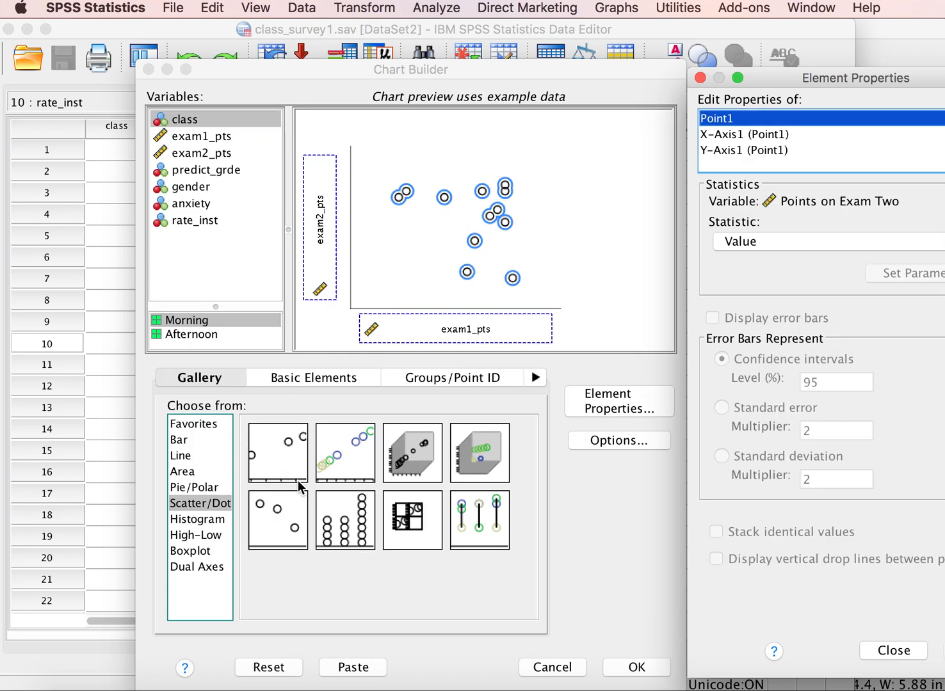
left_click(268, 668)
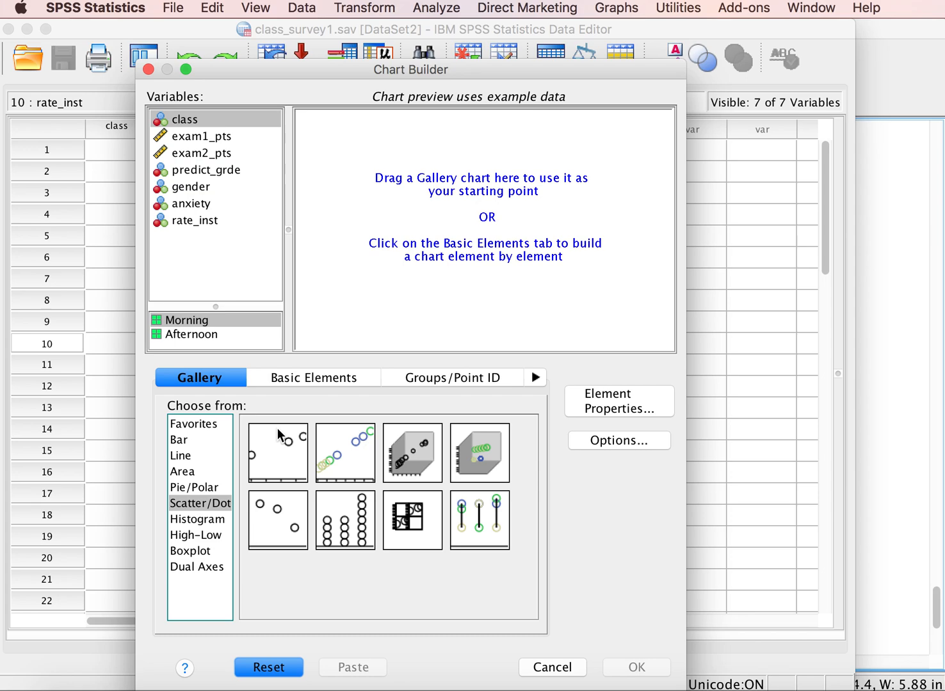
left_click(278, 442)
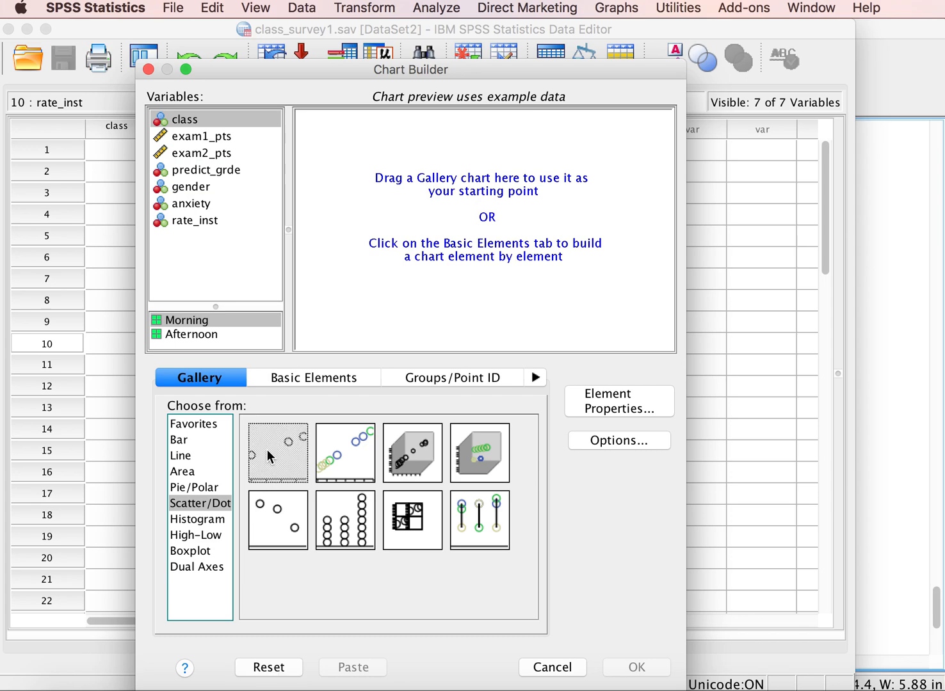
left_click_drag(272, 451, 448, 231)
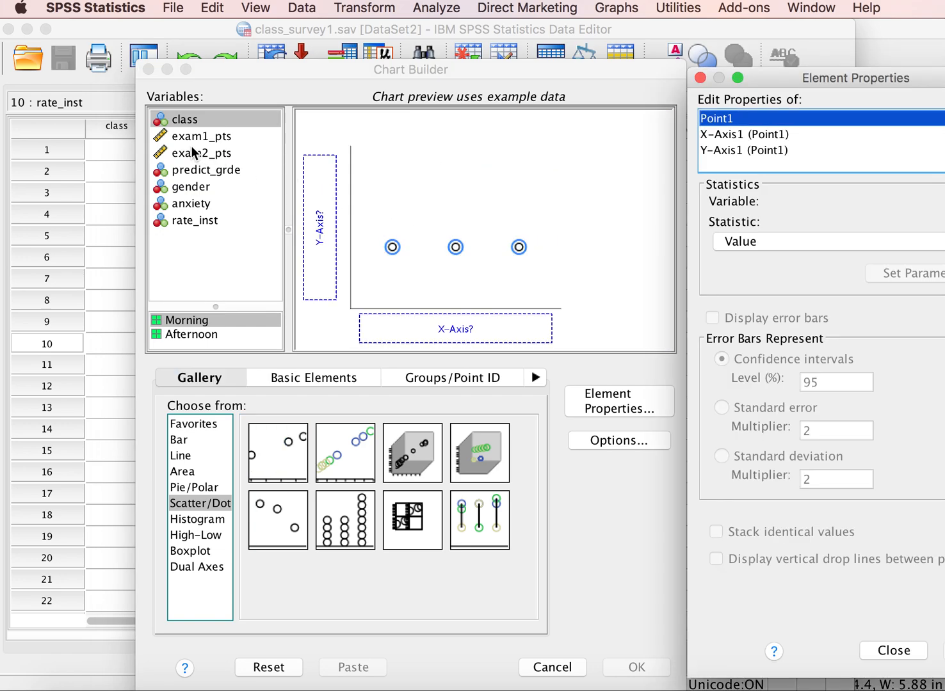
Step: Assign exam1_pts to the X axis and exam2_pts to the Y axis, and generate the scatterplot
left_click(186, 136)
left_click_drag(185, 139, 443, 310)
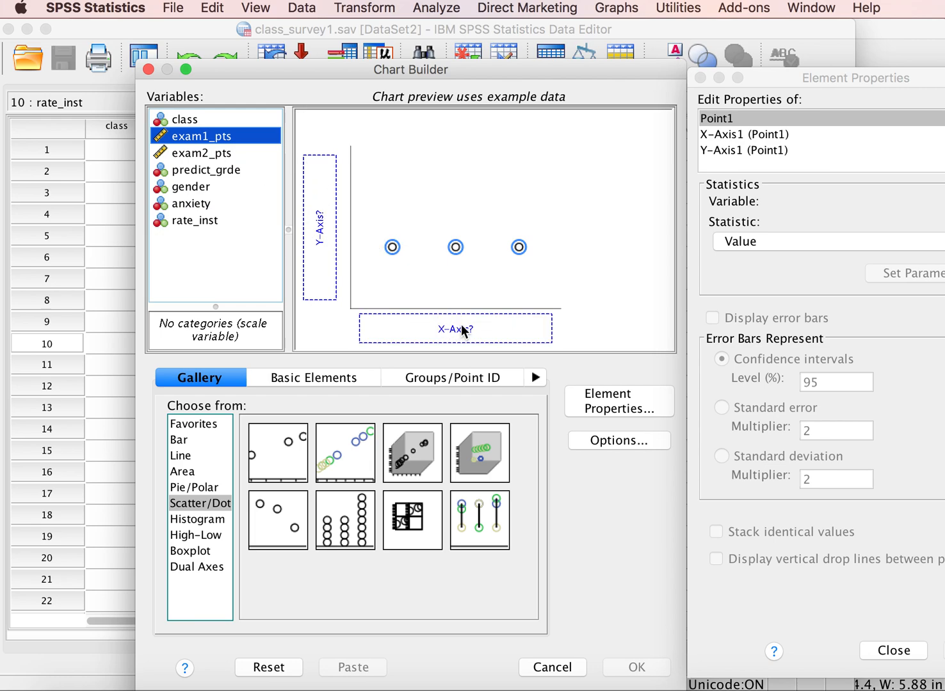
left_click(185, 137)
left_click_drag(184, 135, 423, 312)
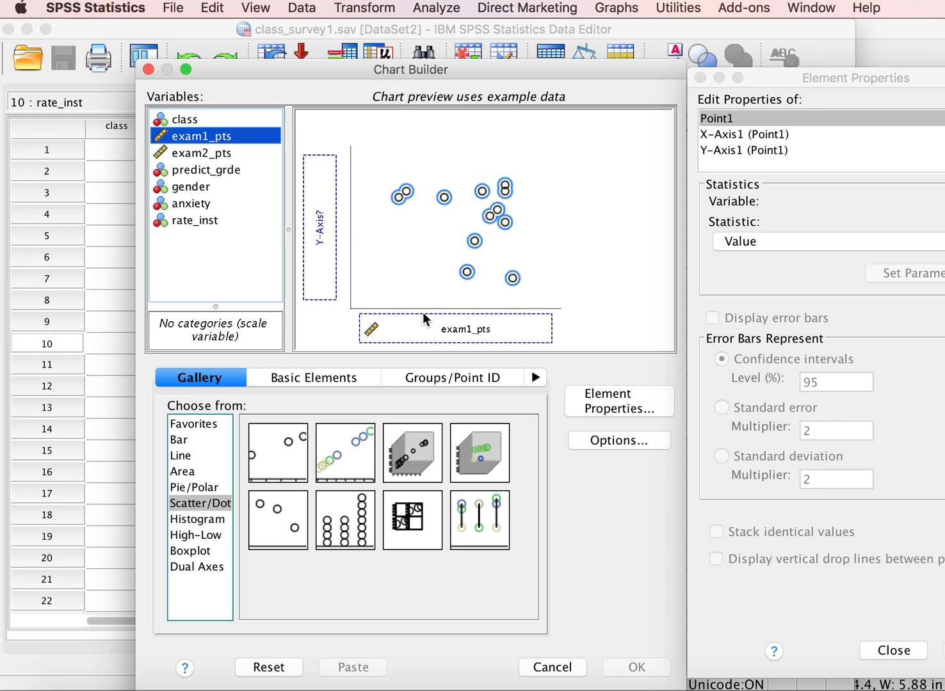
left_click(196, 155)
left_click_drag(198, 154, 310, 227)
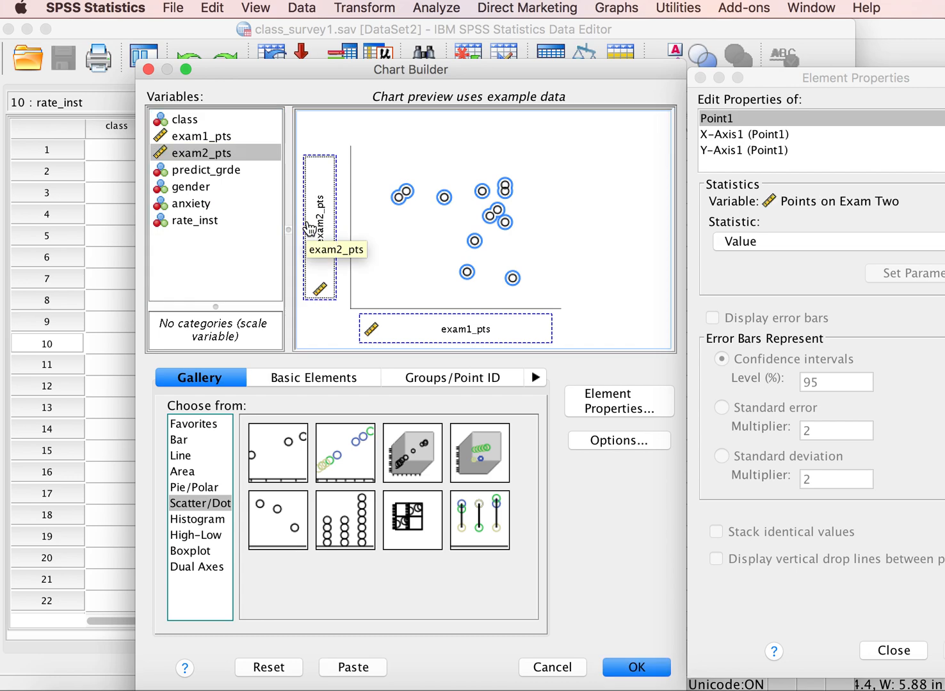
left_click(638, 667)
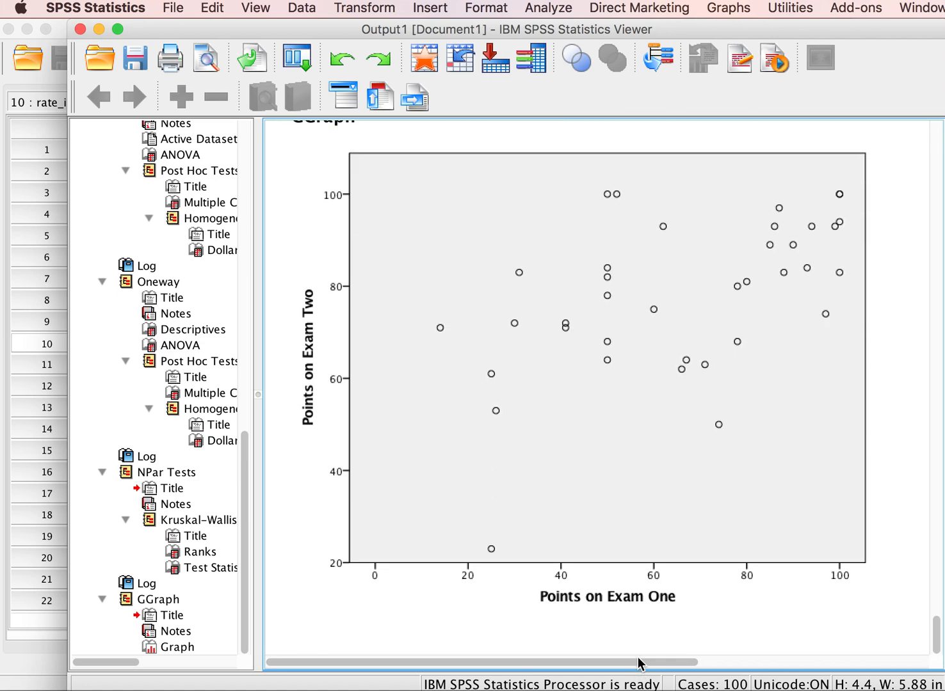
Step: Add a linear fit line at total to the exam scores scatterplot and return to the output
left_click(583, 606)
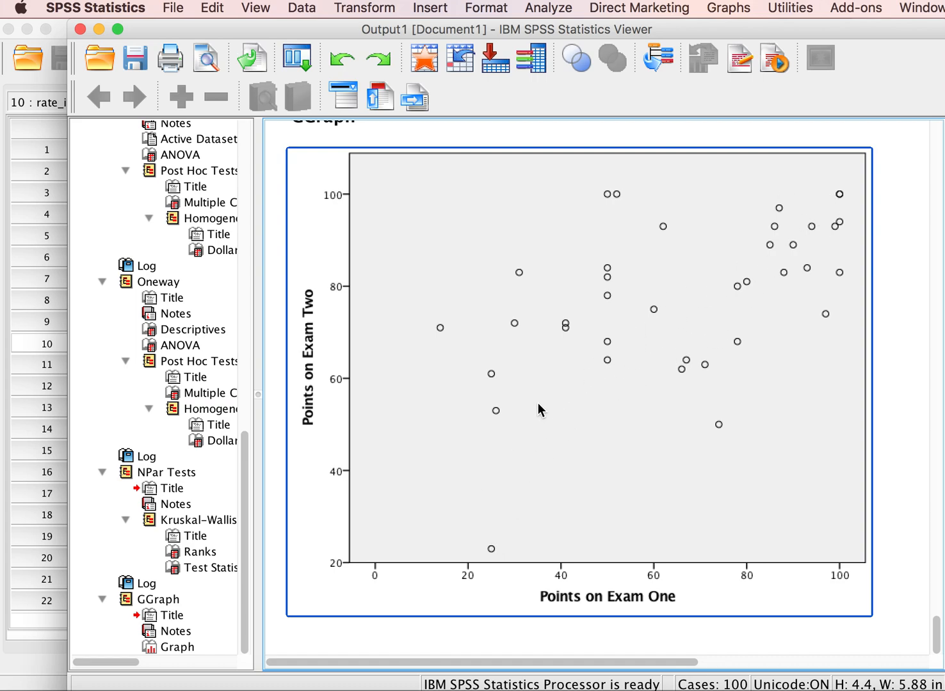
left_click(589, 366)
double_click(589, 367)
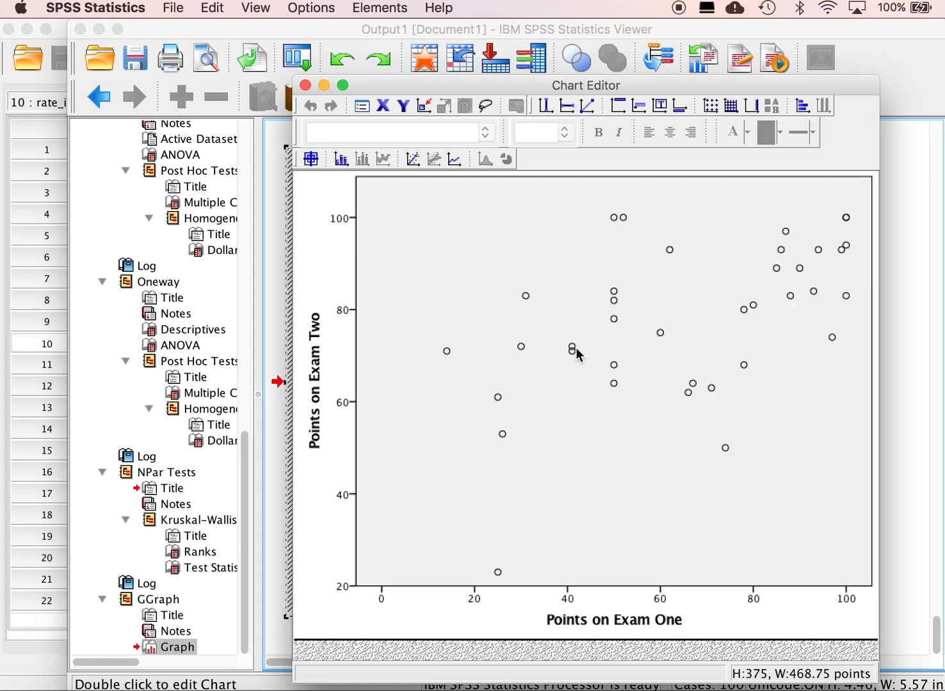
left_click(412, 160)
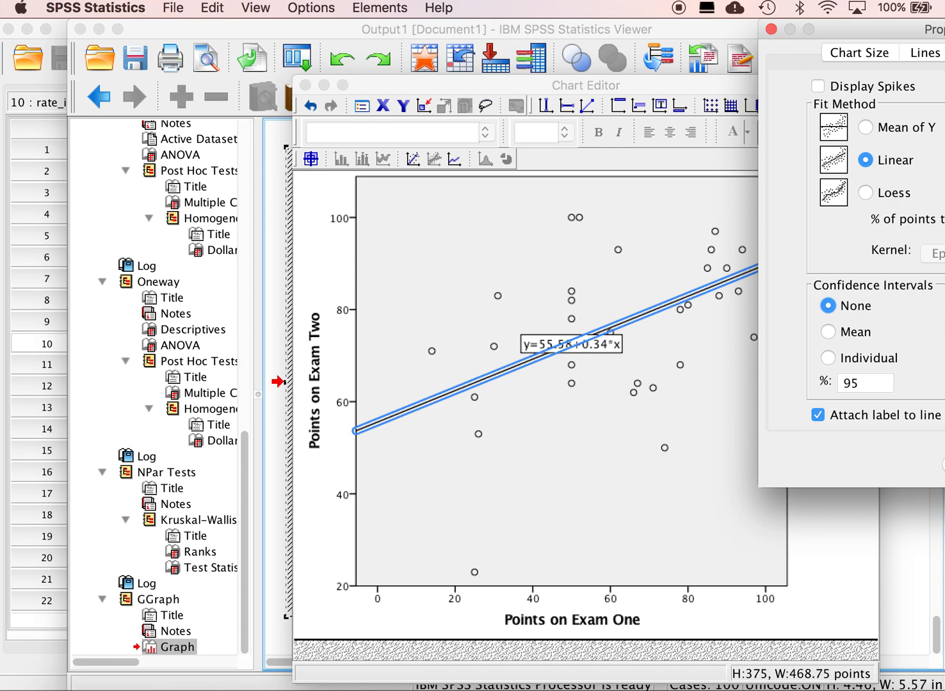
left_click_drag(888, 30, 673, 33)
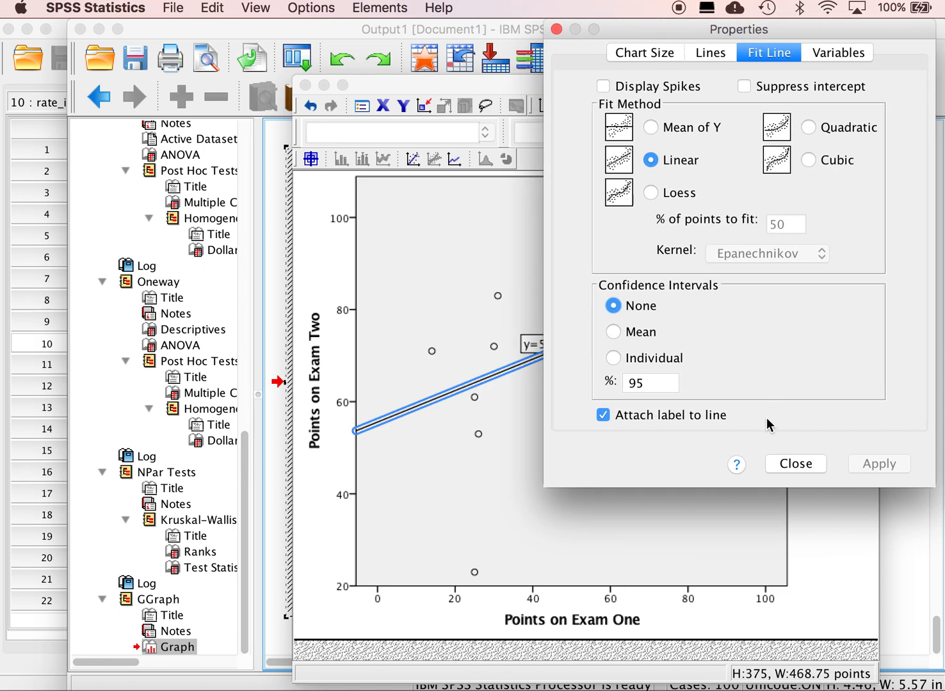
left_click(795, 464)
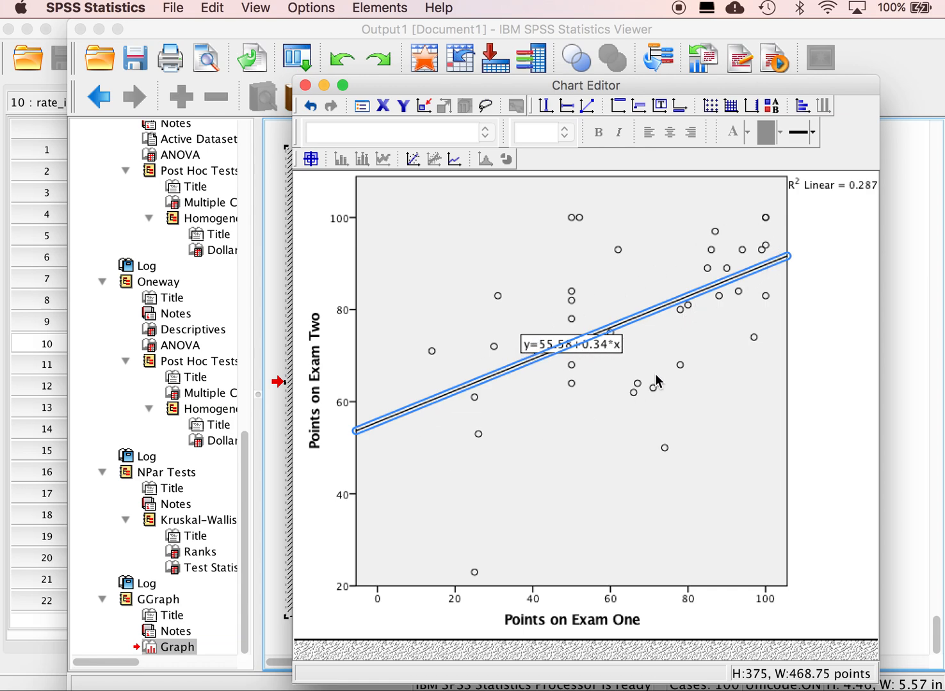
left_click(305, 85)
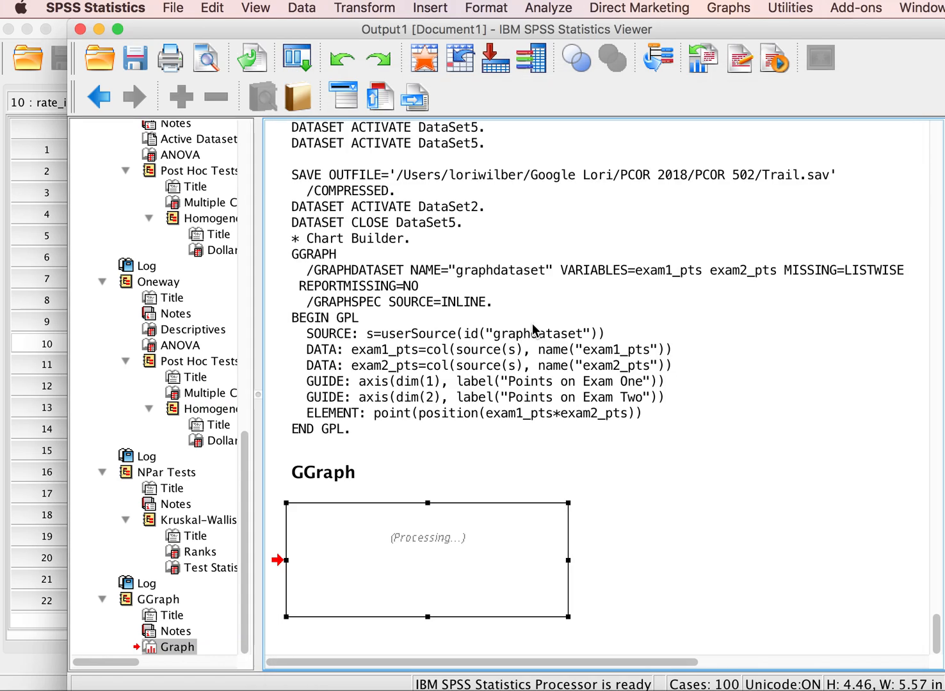
scroll(574, 486, "down", 10)
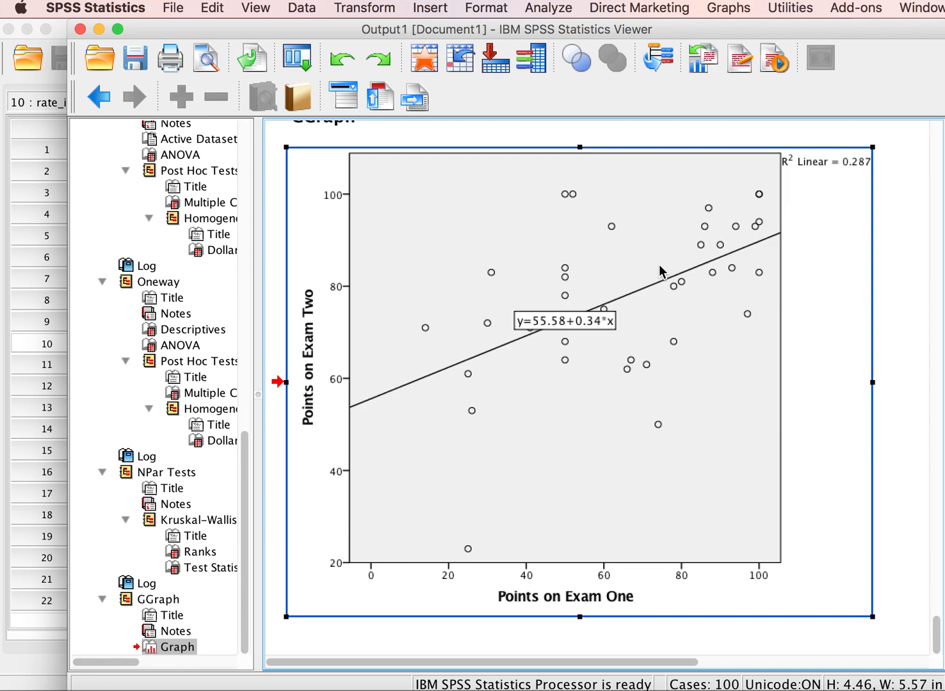
Step: Set up a one-sample nonparametric test and review its analysis objective
left_click(548, 9)
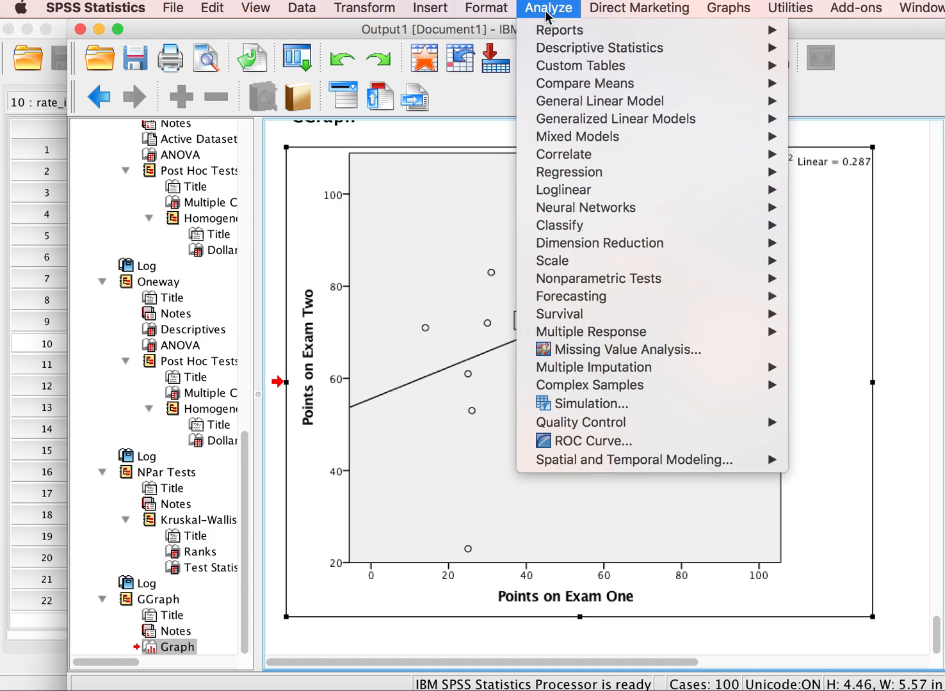
mouse_move(565, 279)
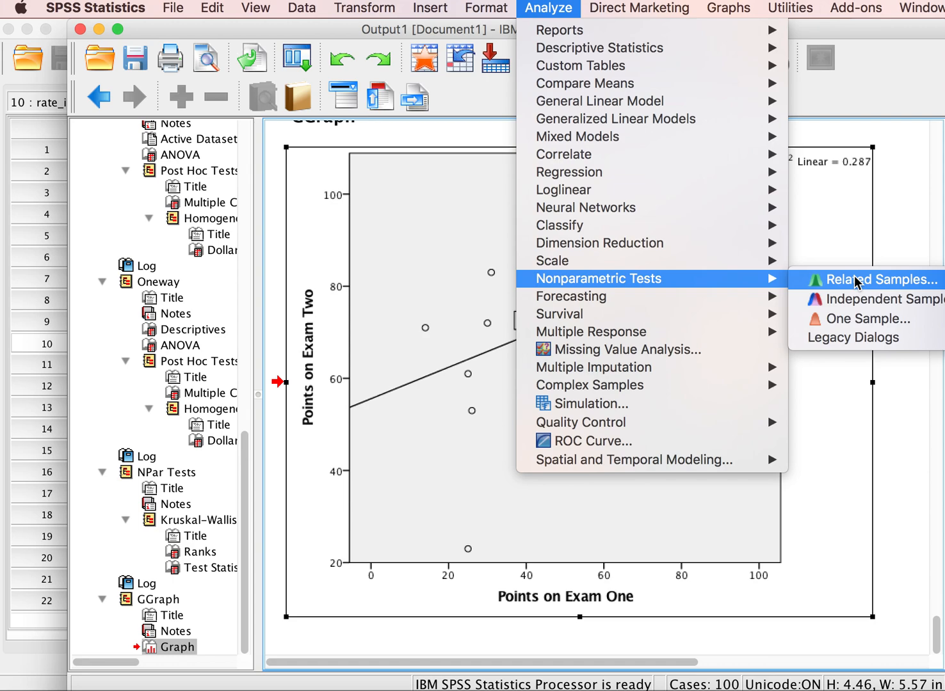
left_click(859, 318)
left_click_drag(752, 123, 662, 114)
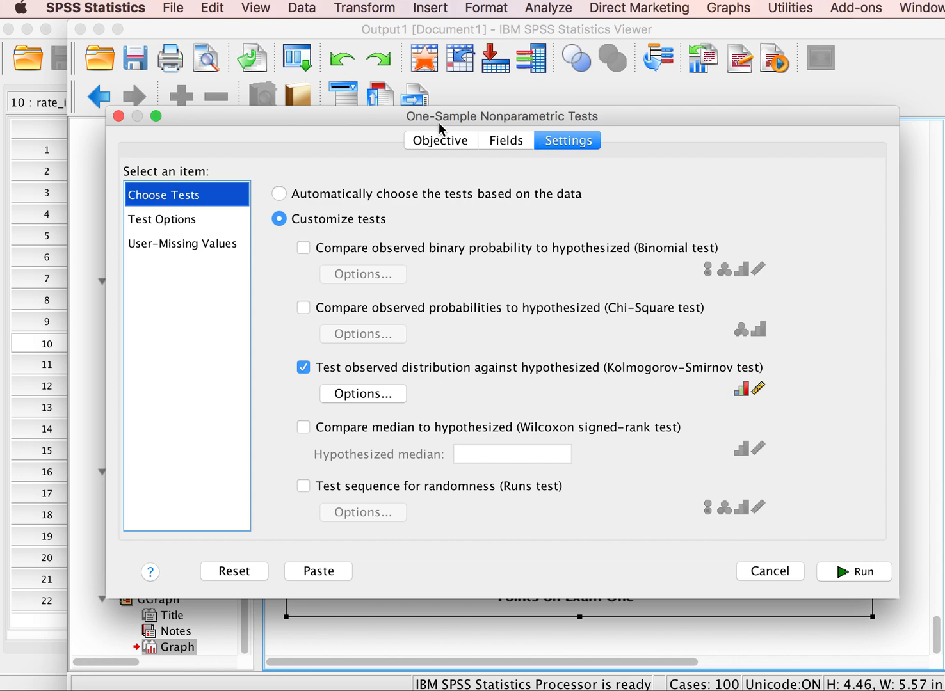
left_click(439, 141)
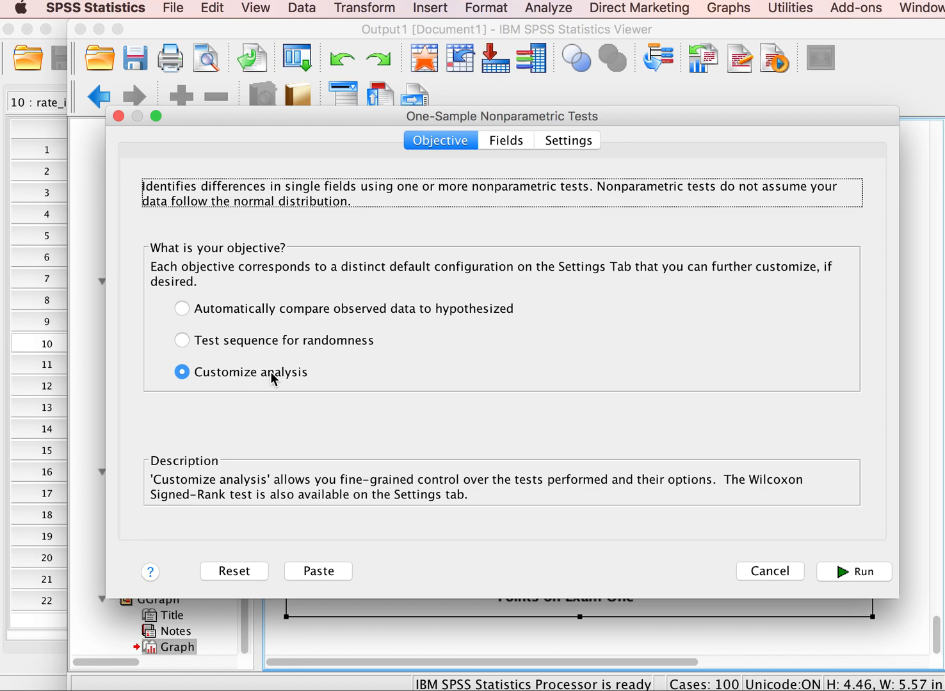
Step: Add class, predict_grde, gender, anxiety and rate_inst to the test fields
left_click(503, 141)
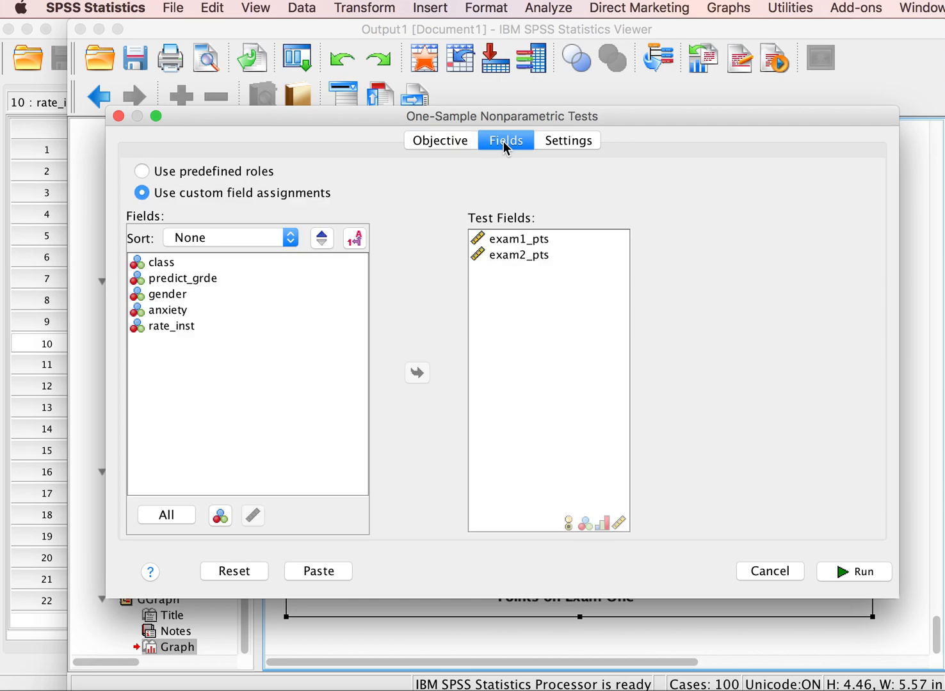
left_click(159, 263)
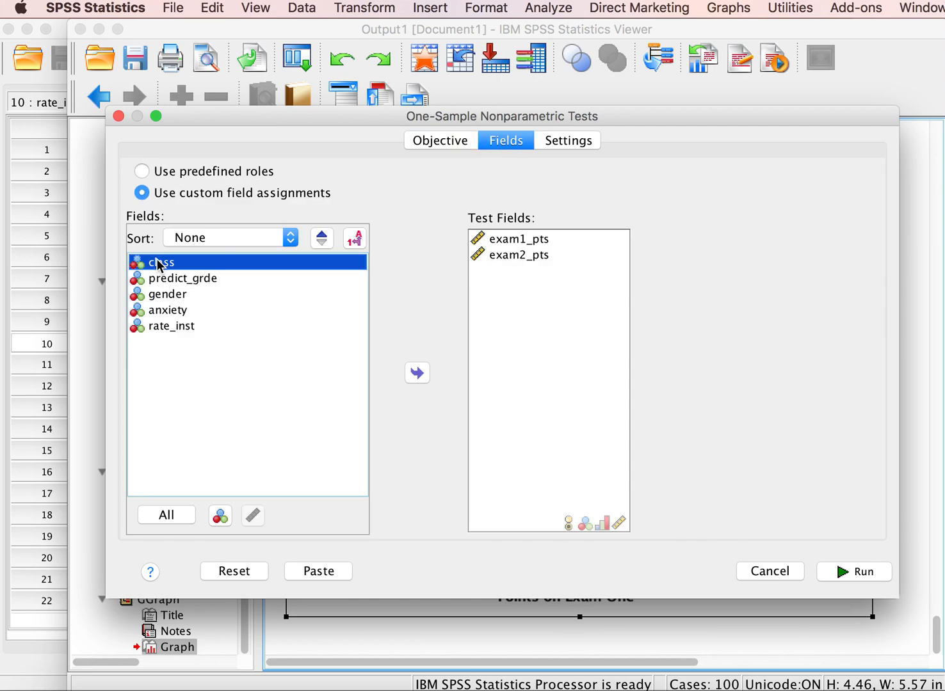
left_click(163, 326, "shift")
left_click(418, 374)
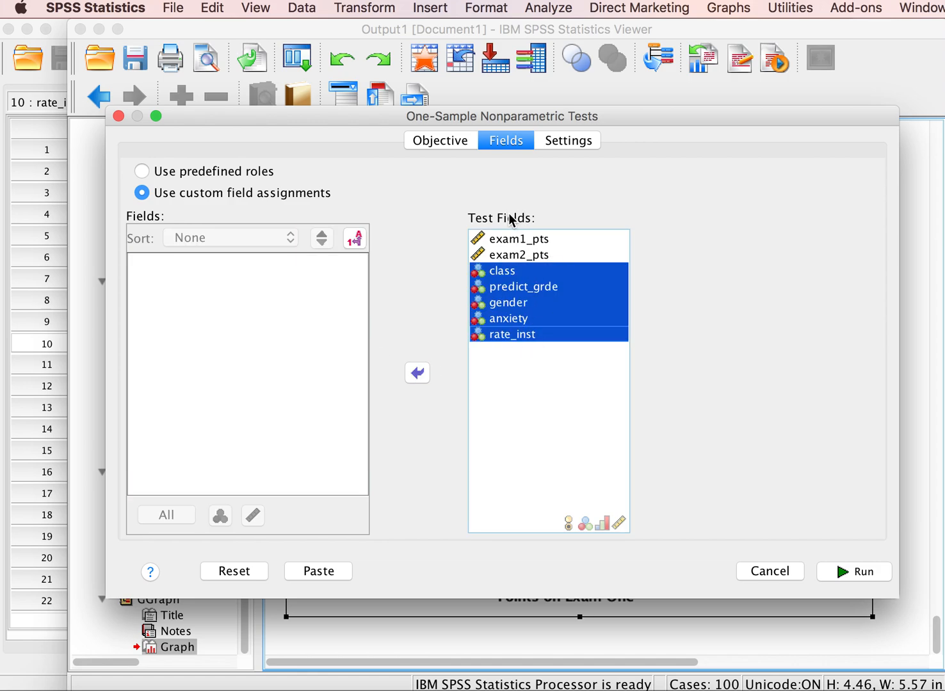
Step: Remove rate_inst, anxiety, gender, class and predict_grde from the test fields, keeping only exam1_pts and exam2_pts
left_click(514, 362)
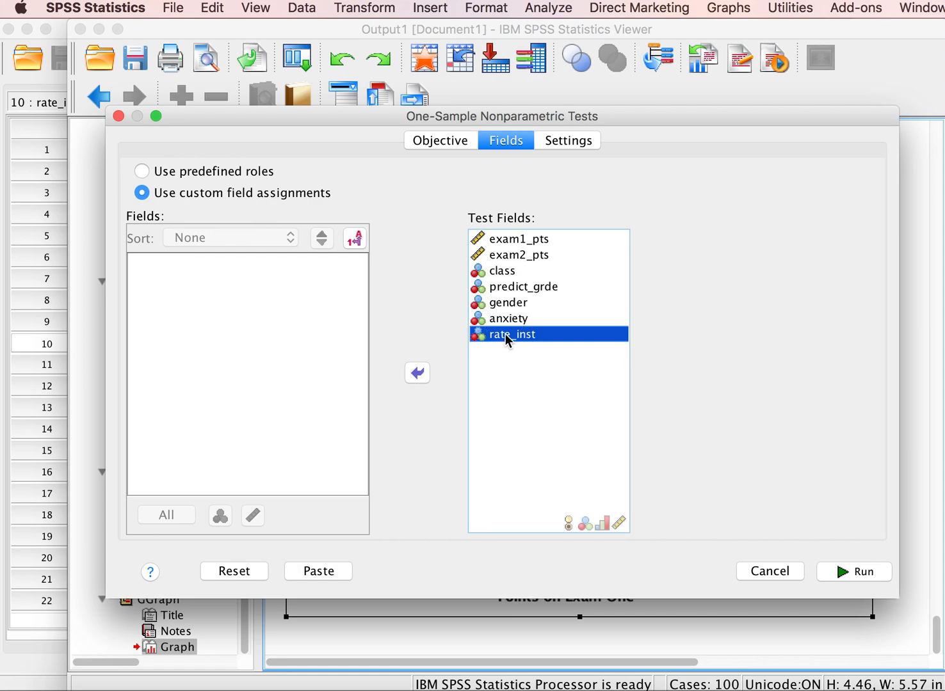
left_click(416, 374)
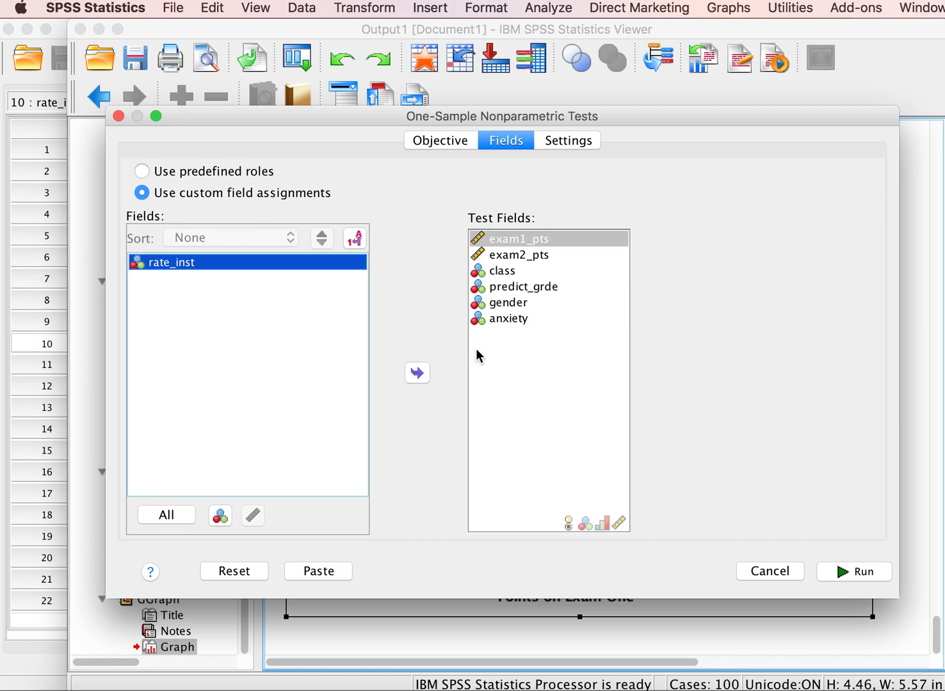
left_click(509, 318)
left_click(417, 373)
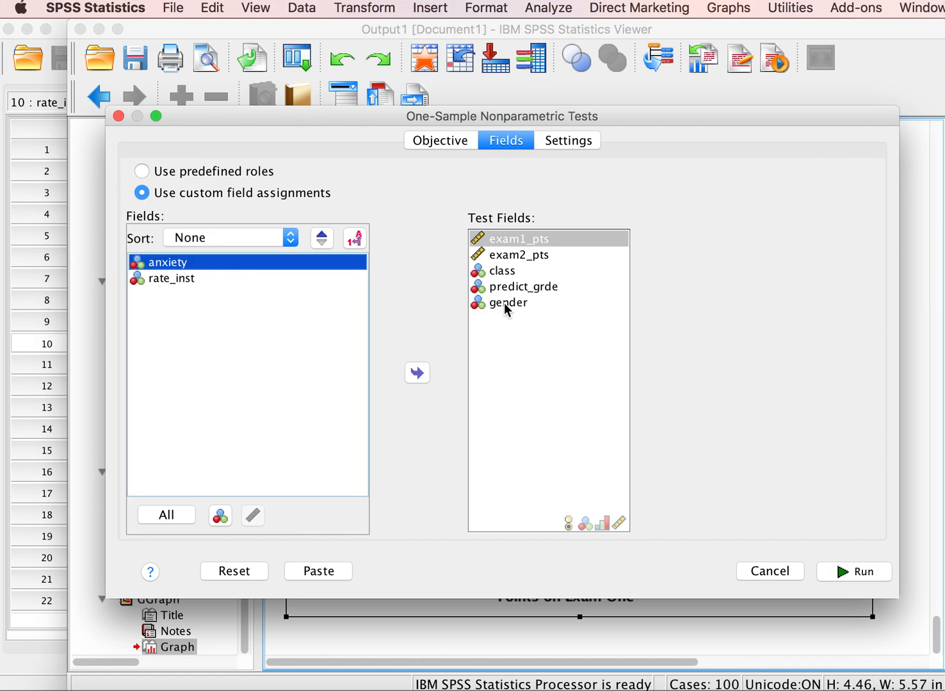
left_click(503, 303)
left_click(417, 372)
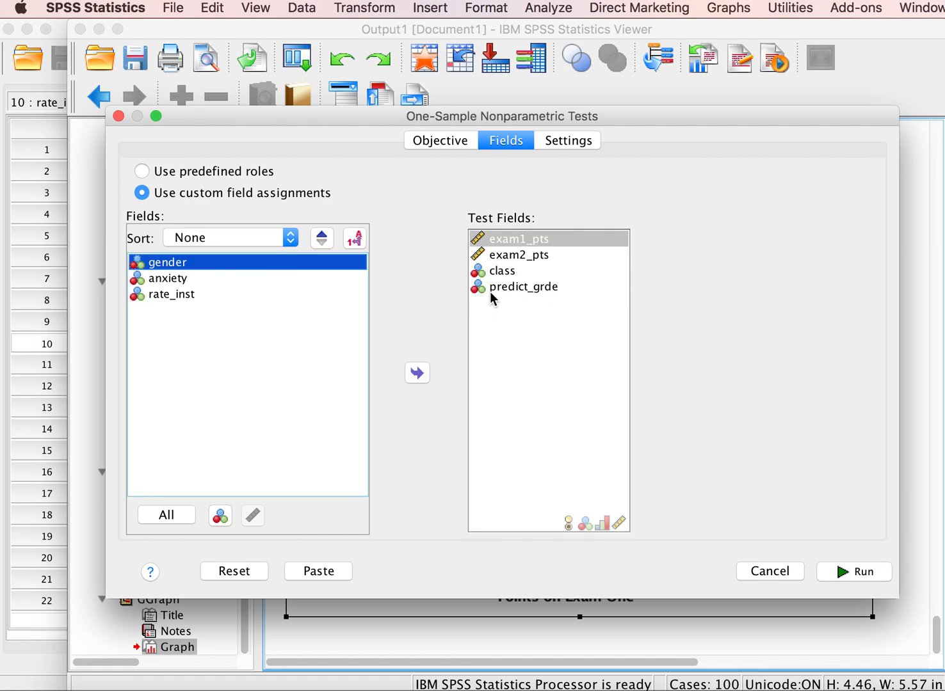
left_click(497, 276)
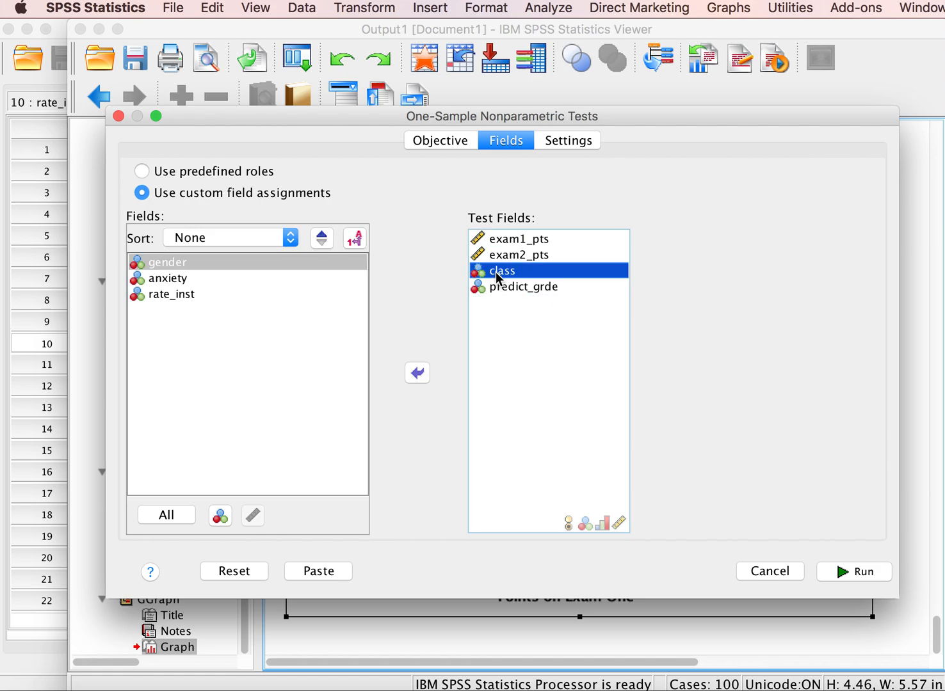
left_click(507, 290, "shift")
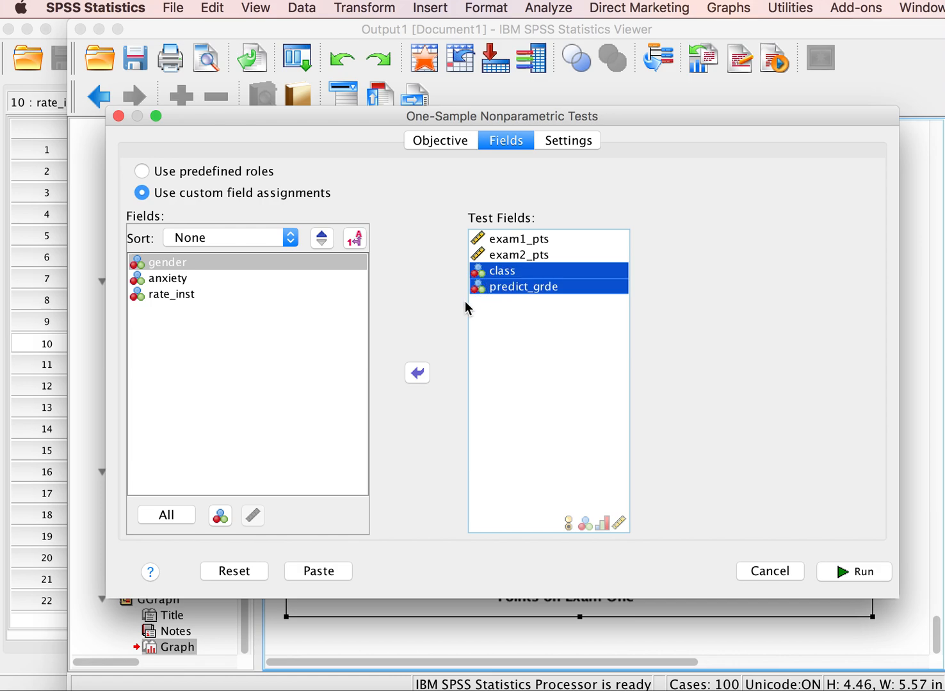
left_click(419, 373)
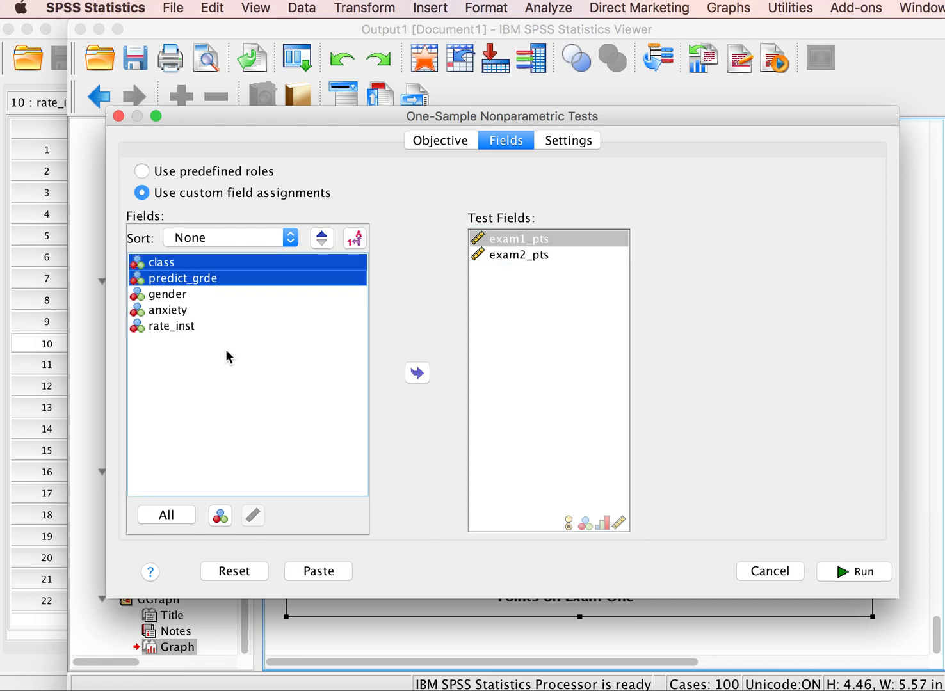
left_click(496, 364)
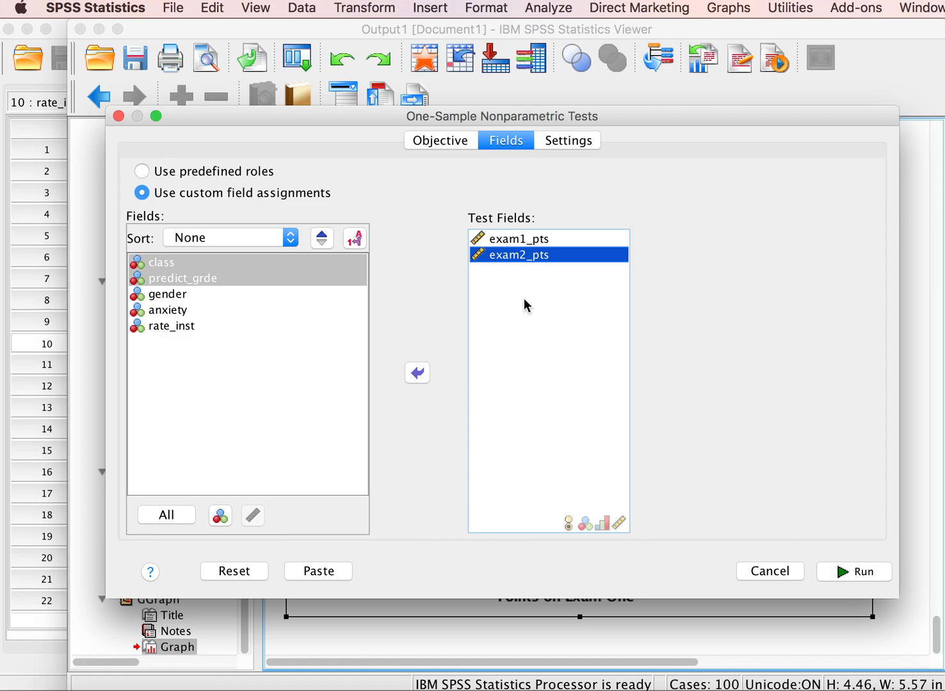
left_click_drag(511, 267, 195, 216)
Step: Turn the Kolmogorov-Smirnov test off and back on in the customized test settings
left_click(568, 141)
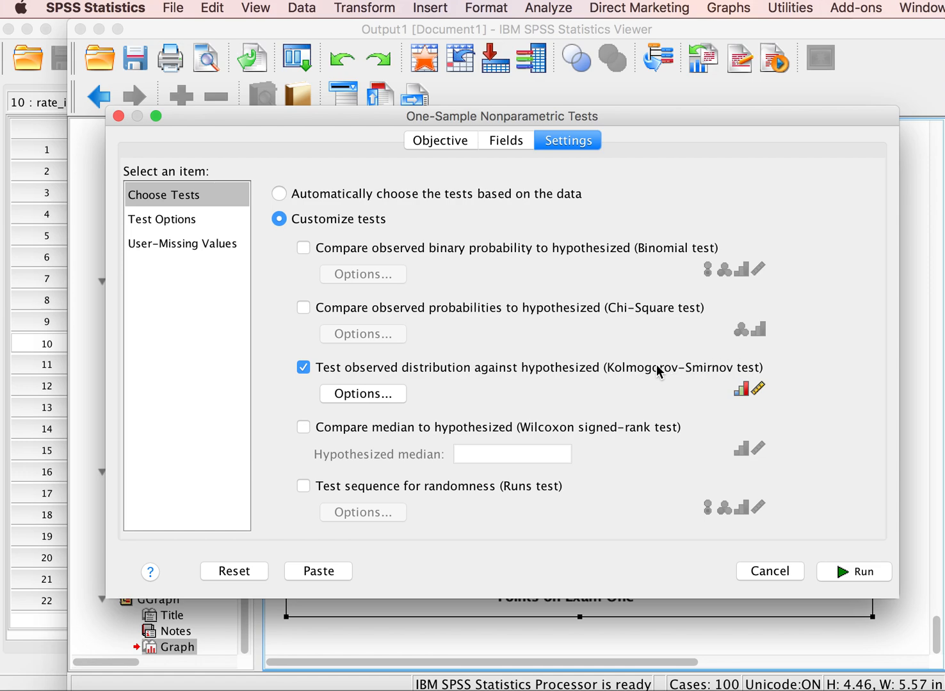
left_click(301, 367)
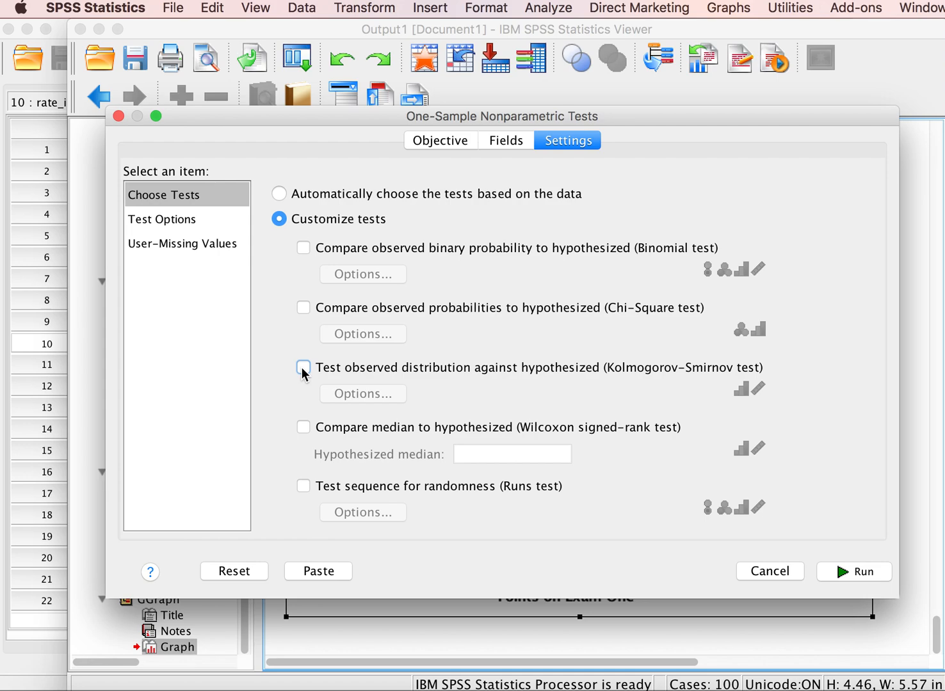
left_click(300, 367)
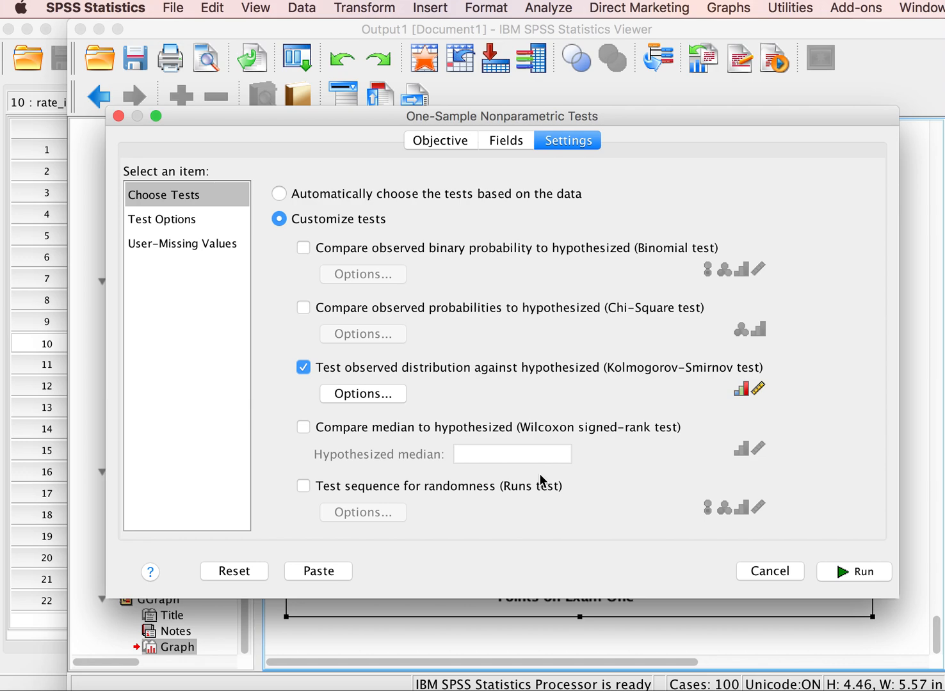
Step: Run the one-sample Kolmogorov-Smirnov test on exam1_pts and exam2_pts against a normal distribution with parameters from the sample data
left_click(375, 391)
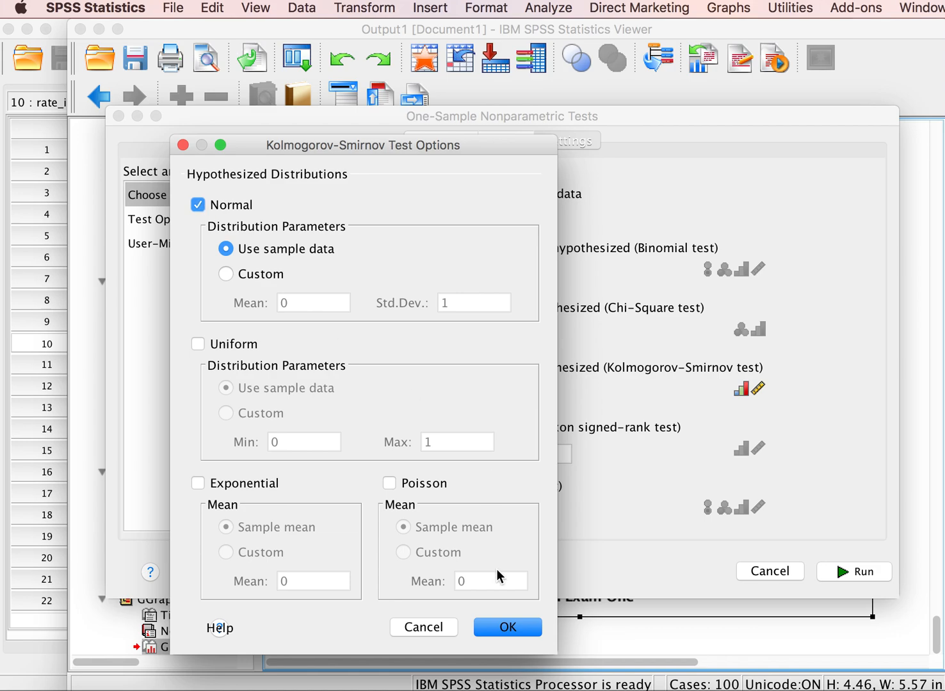
left_click(515, 626)
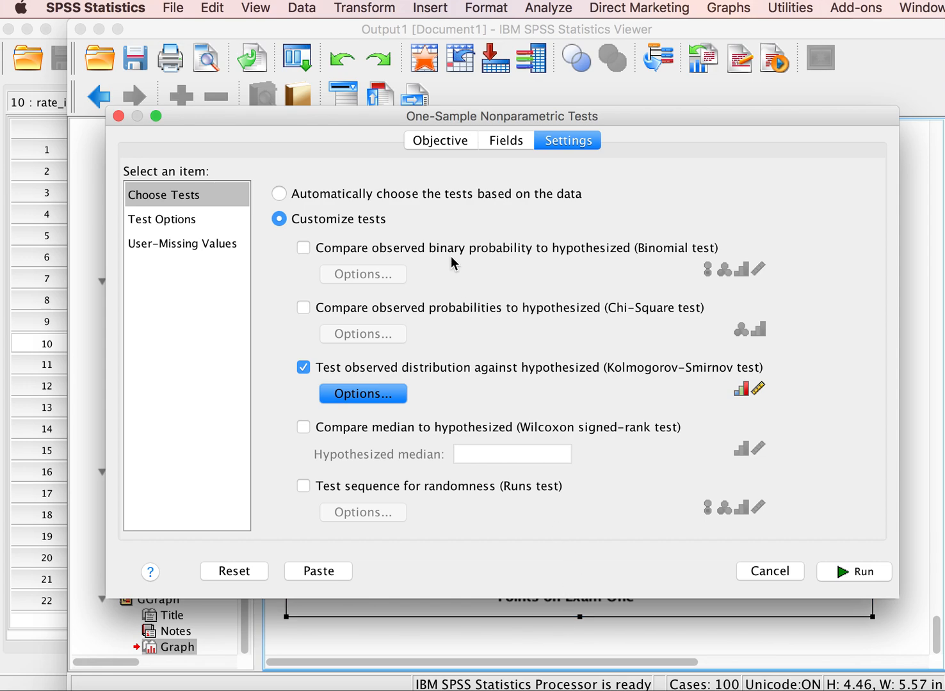
left_click(439, 142)
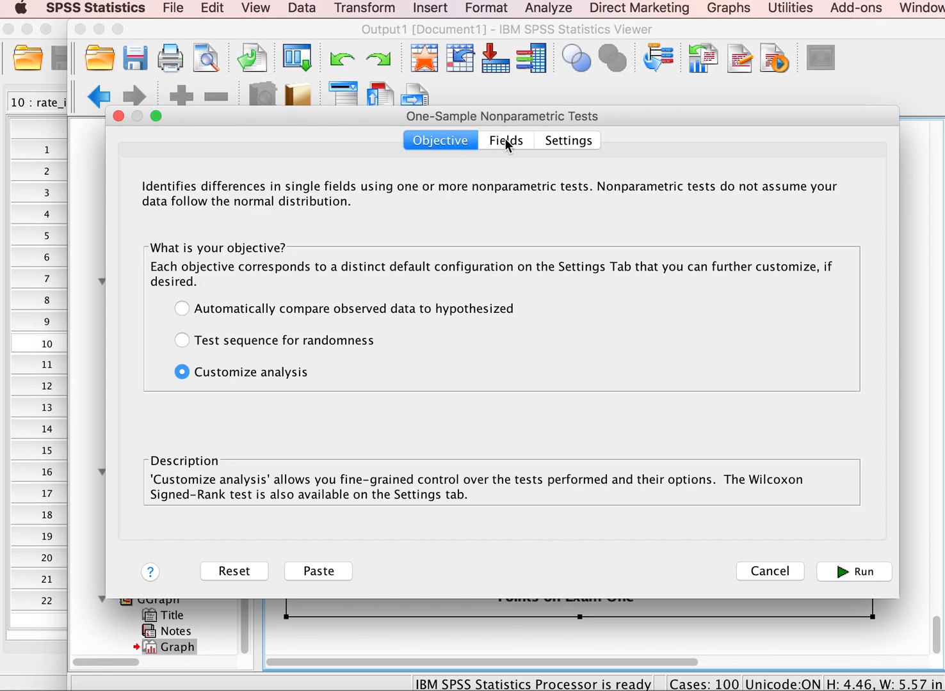
left_click(505, 141)
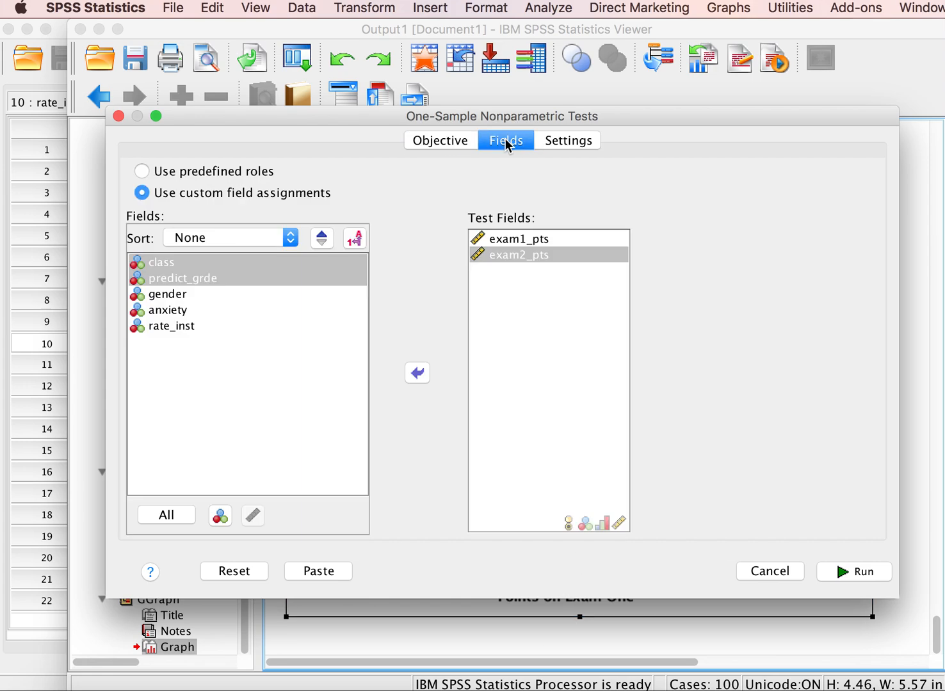
left_click(557, 142)
left_click(848, 572)
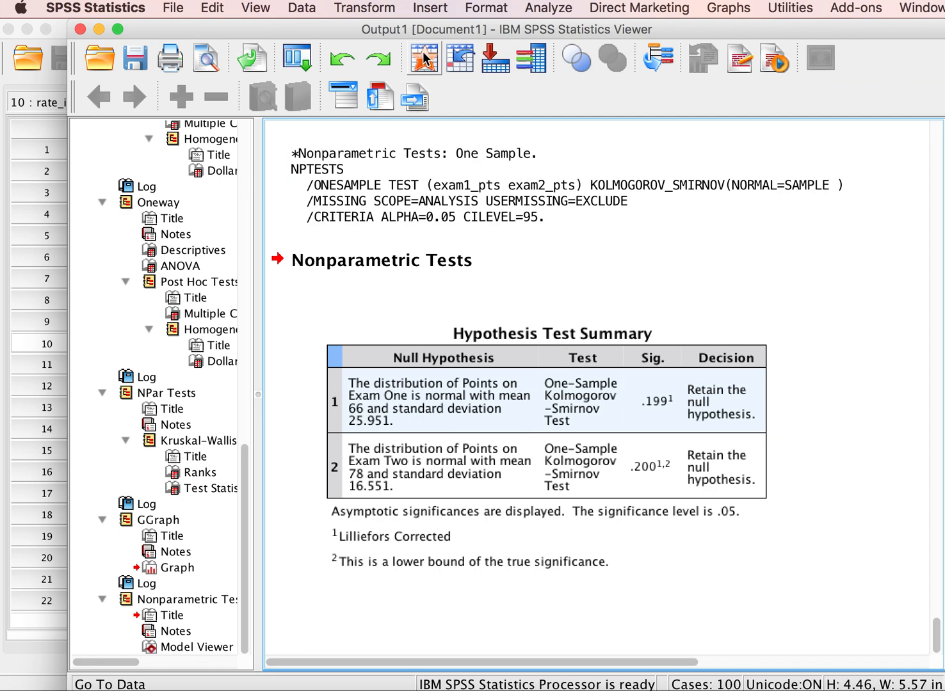
Step: Reset the bivariate correlation settings and run a two-tailed Pearson correlation between exam1_pts and exam2_pts with significant correlations flagged
left_click(540, 12)
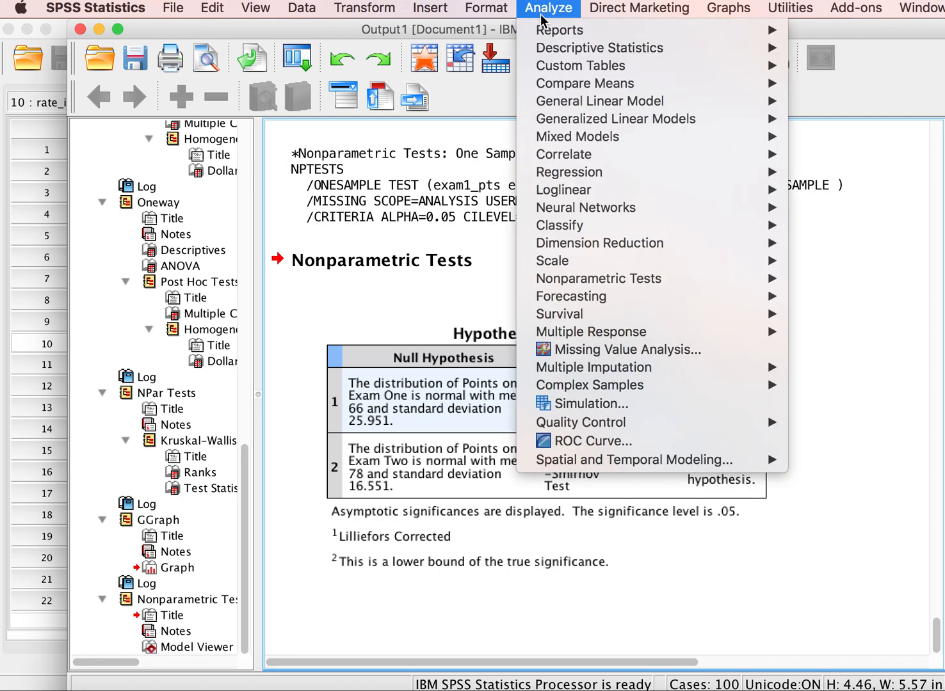
mouse_move(559, 158)
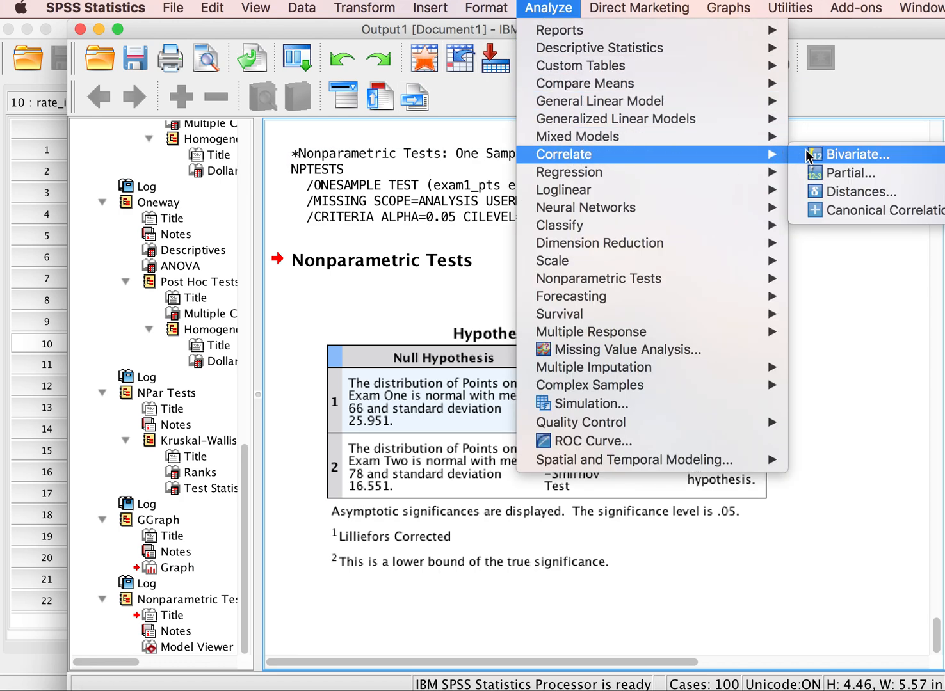
left_click(839, 154)
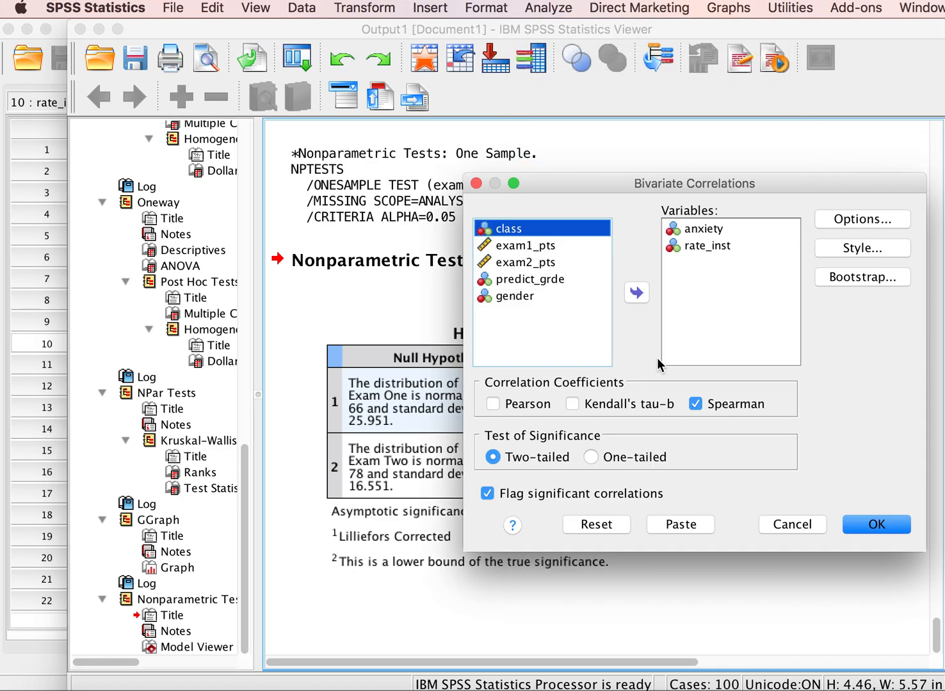
left_click(602, 528)
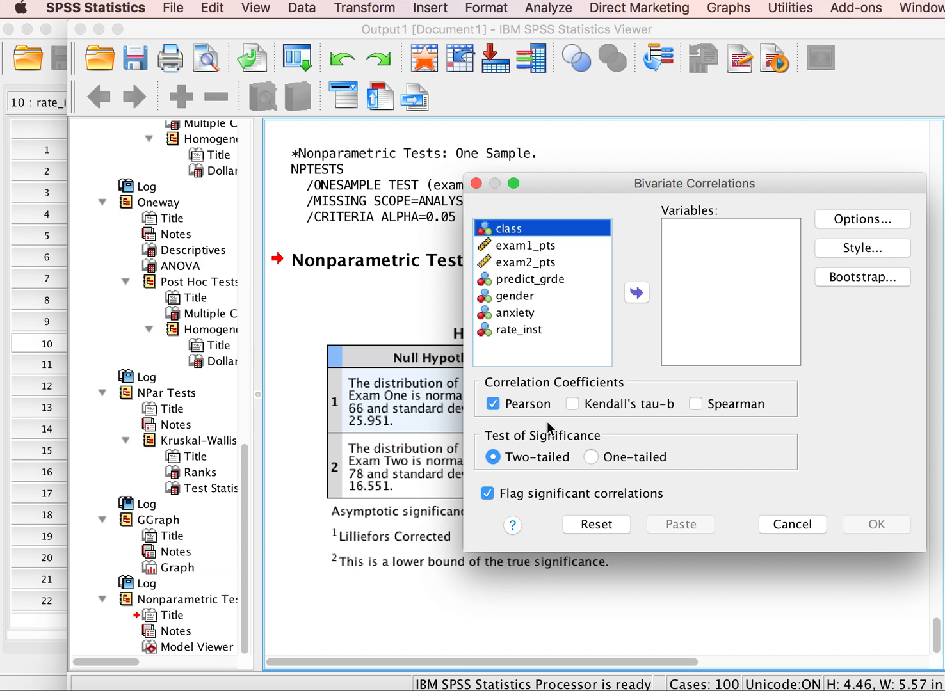
left_click(517, 245)
left_click(636, 293)
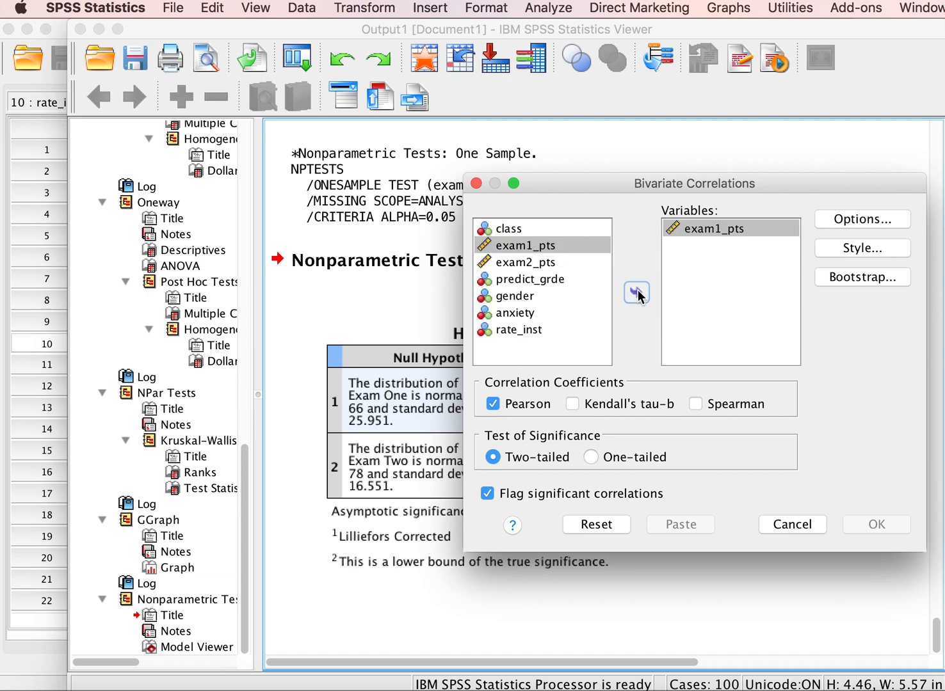
left_click(518, 244)
left_click(636, 294)
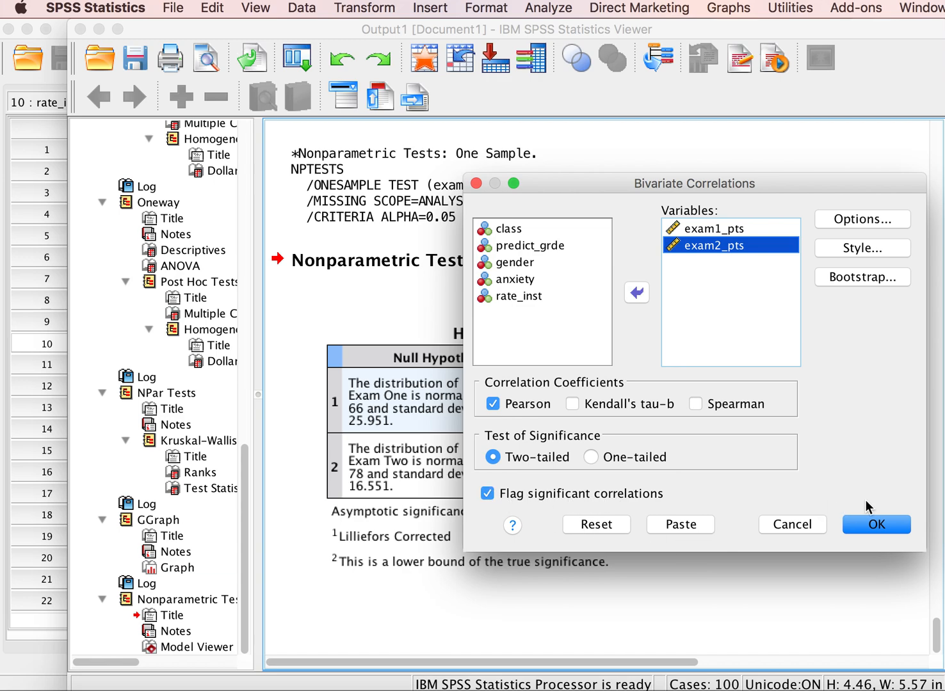
left_click(877, 525)
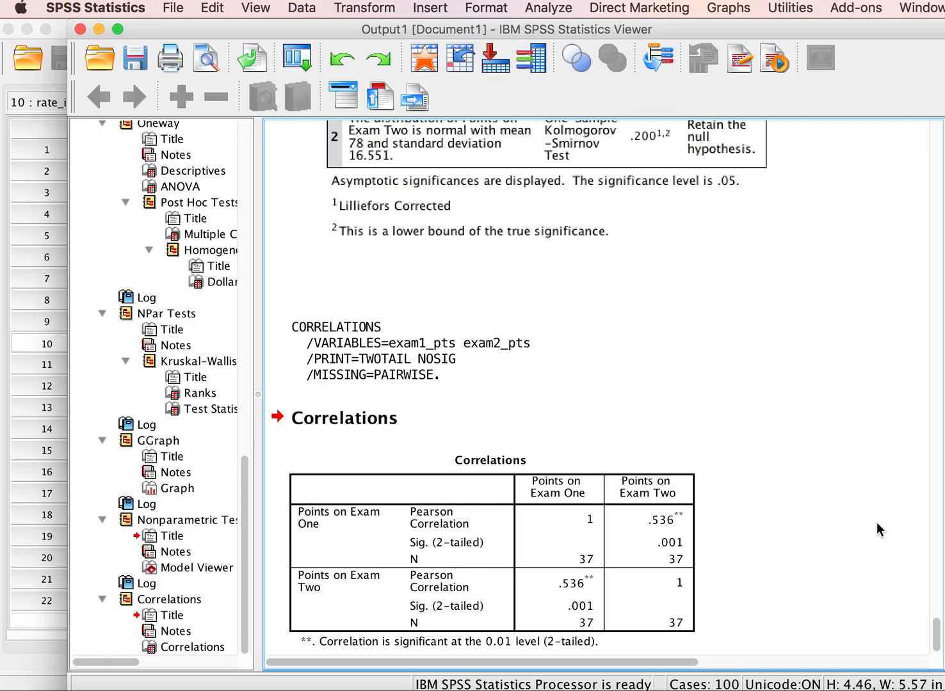
Step: Examine the Correlations table for the Pearson coefficient, two-tailed significance and sample size of the two exam scores
left_click(506, 377)
left_click(448, 417)
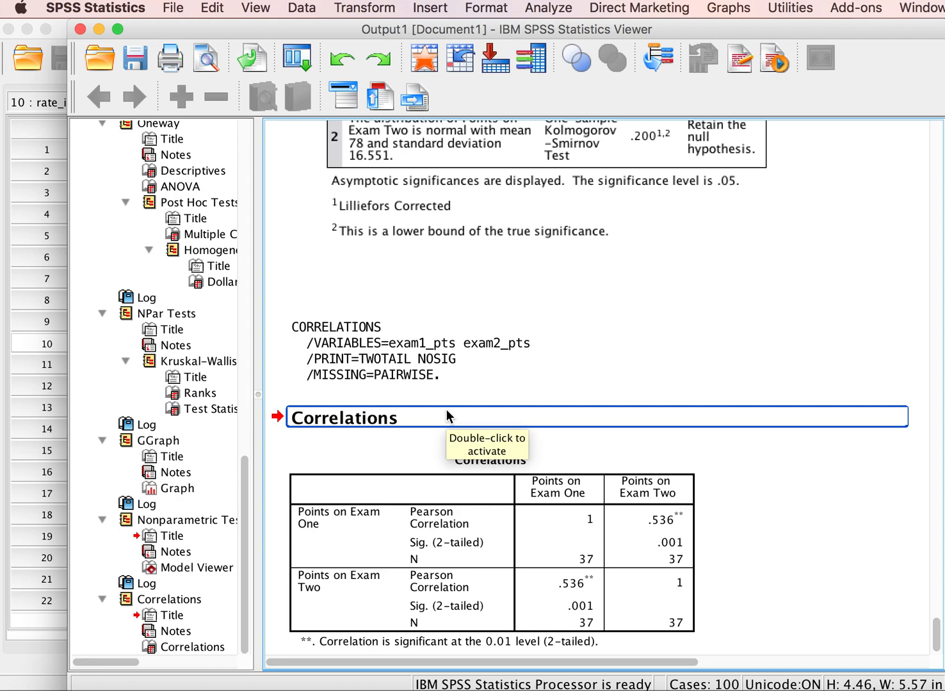
scroll(445, 409, "down", 1)
left_click(446, 412)
left_click(449, 391)
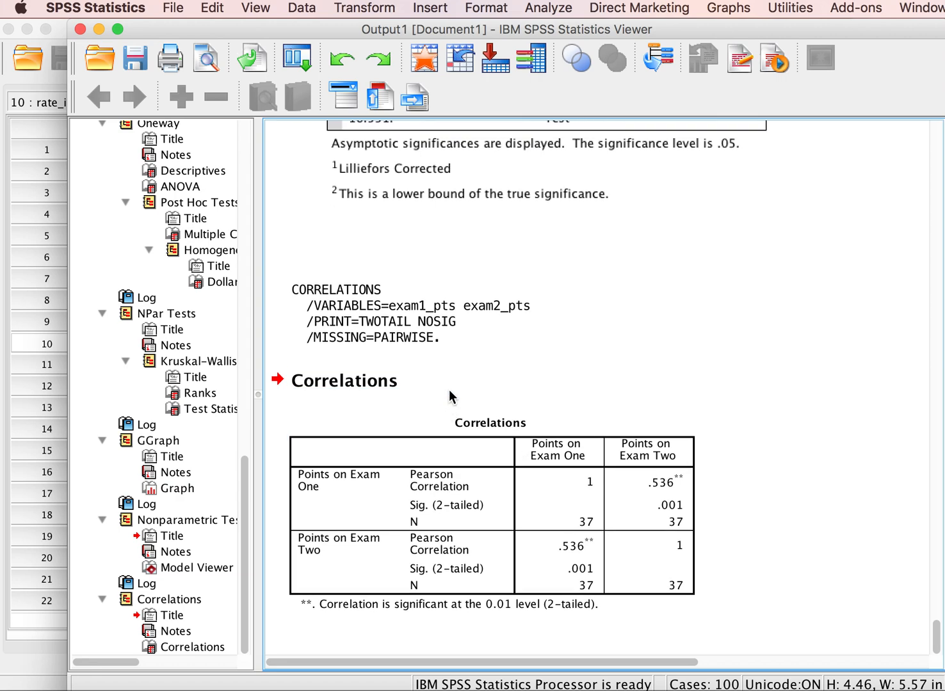
left_click(471, 425)
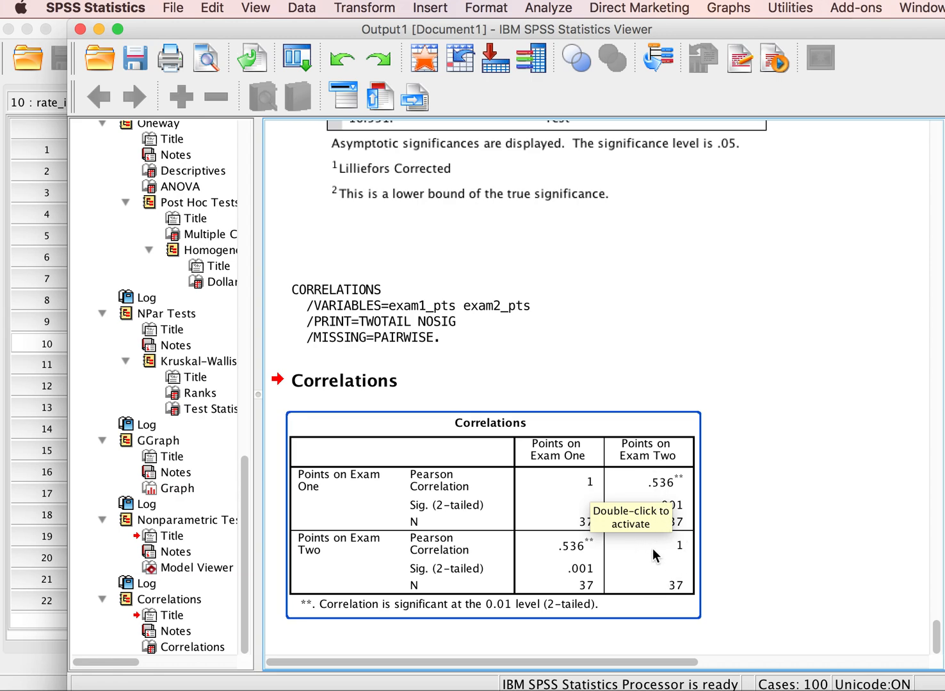
left_click(742, 567)
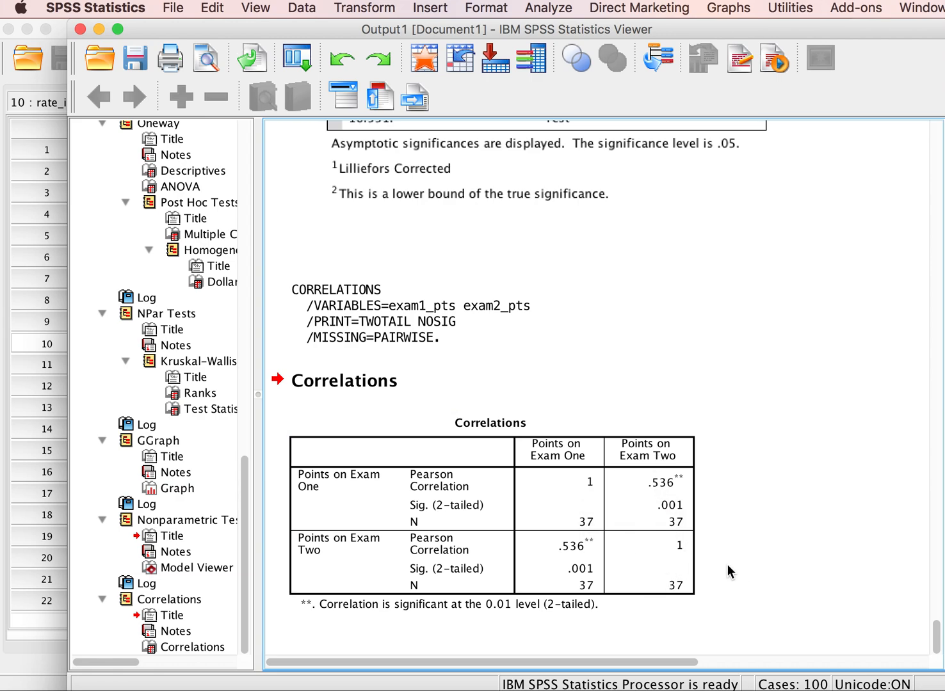
left_click(688, 521)
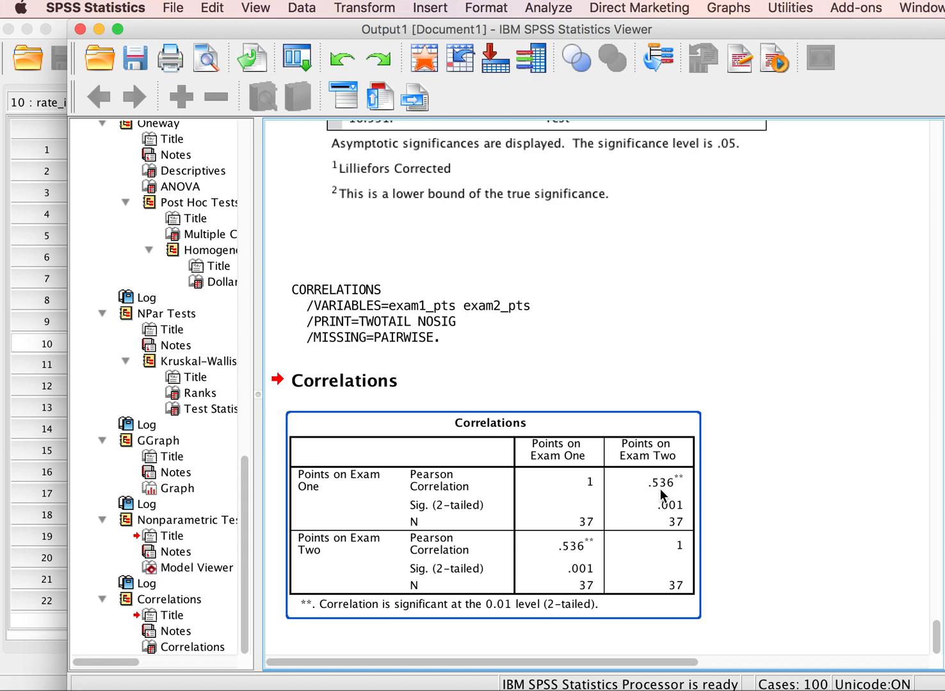
left_click(740, 437)
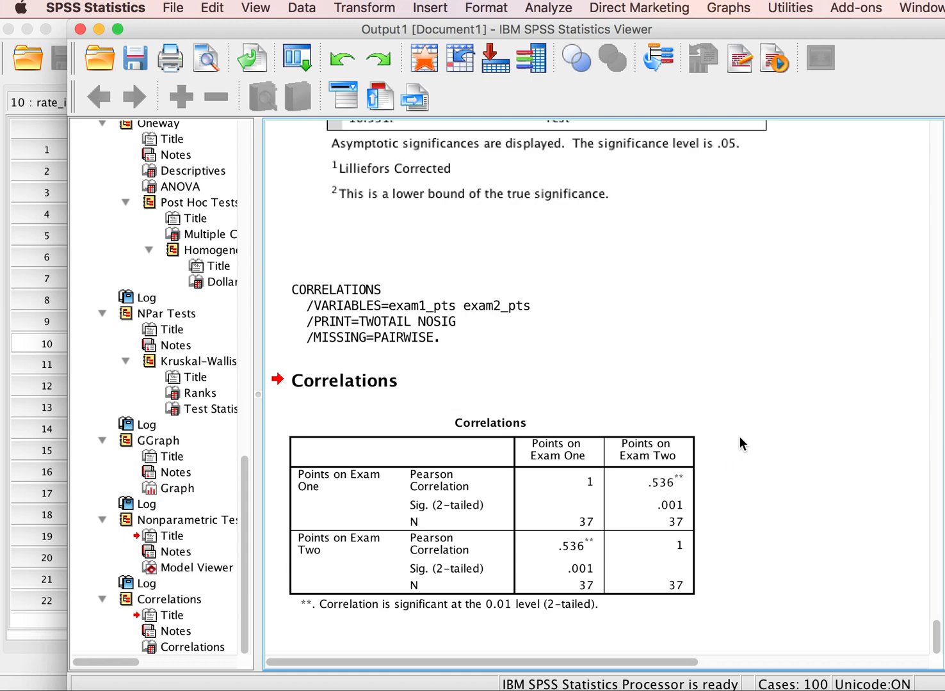
left_click(690, 473)
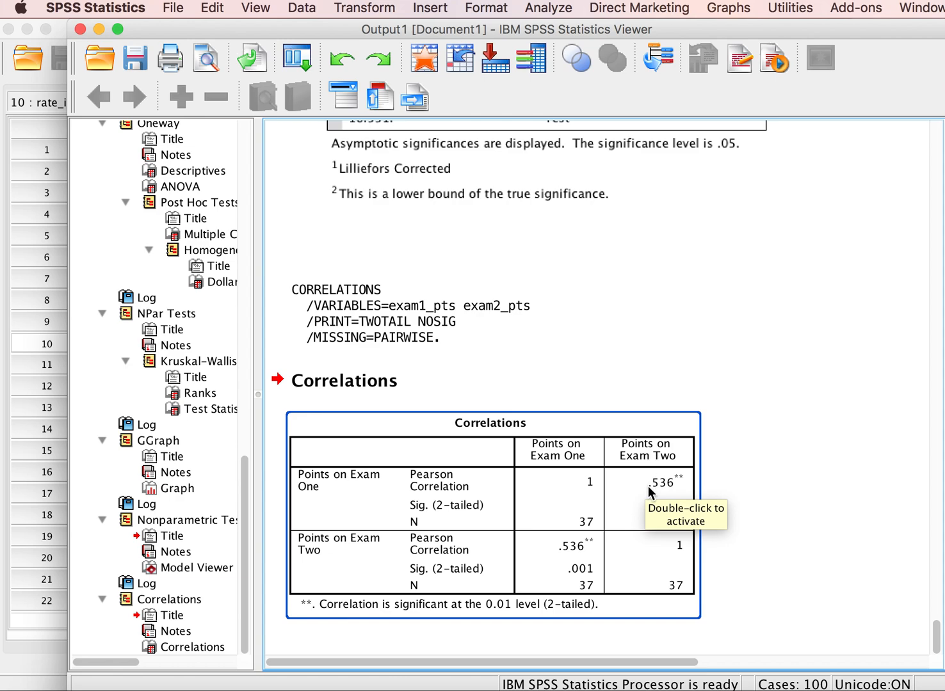
left_click(716, 433)
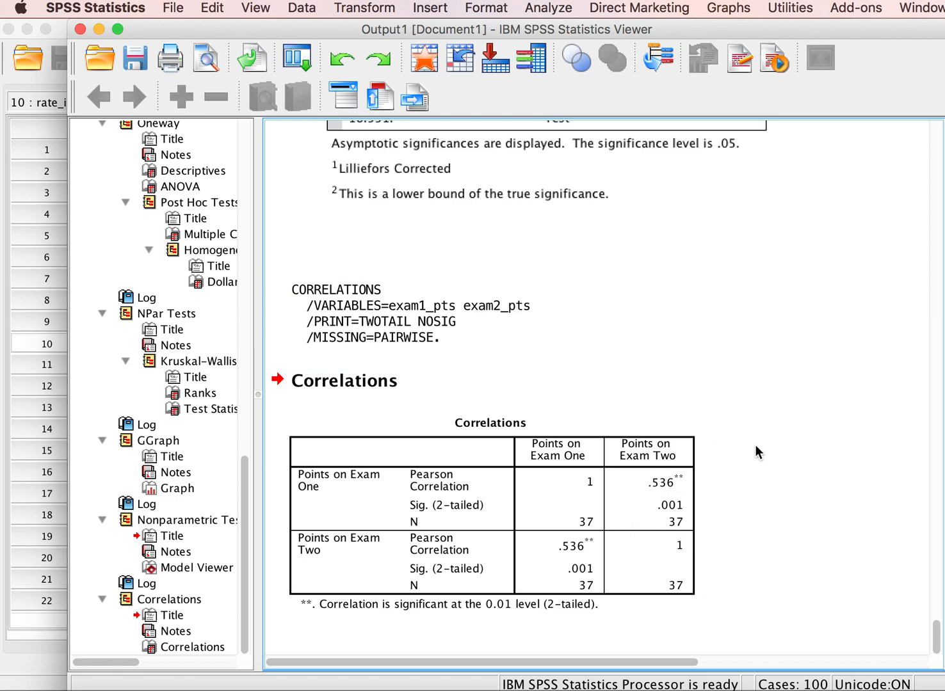
Step: Review the fitted scatterplot and the Hypothesis Test Summary, and compare them with the Pearson coefficient in the Correlations table
scroll(755, 446, "up", 15)
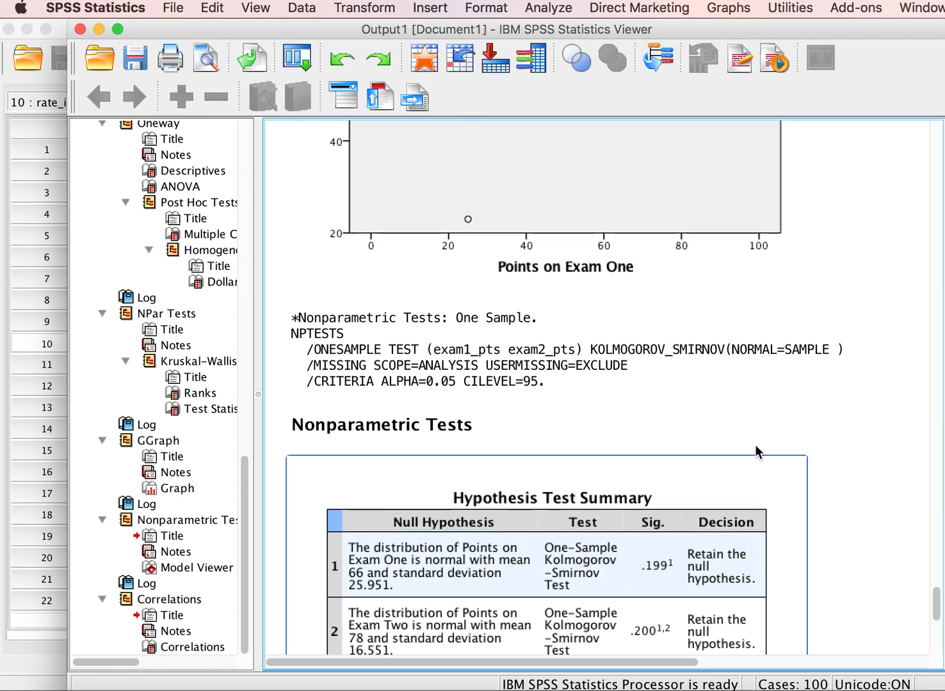
scroll(754, 444, "up", 8)
scroll(679, 485, "down", 4)
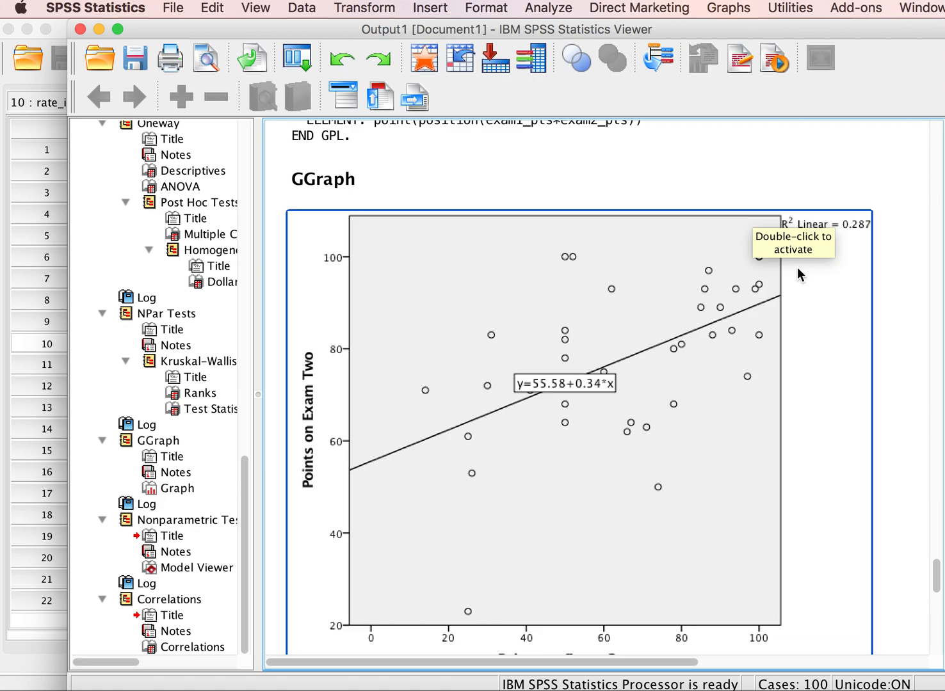
scroll(788, 328, "down", 10)
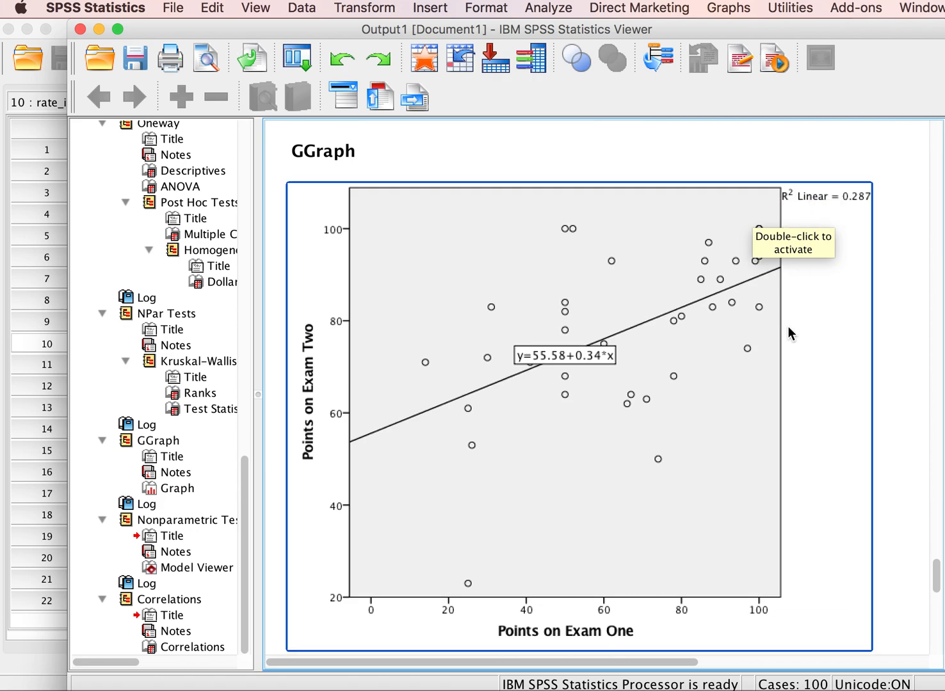
scroll(787, 326, "down", 13)
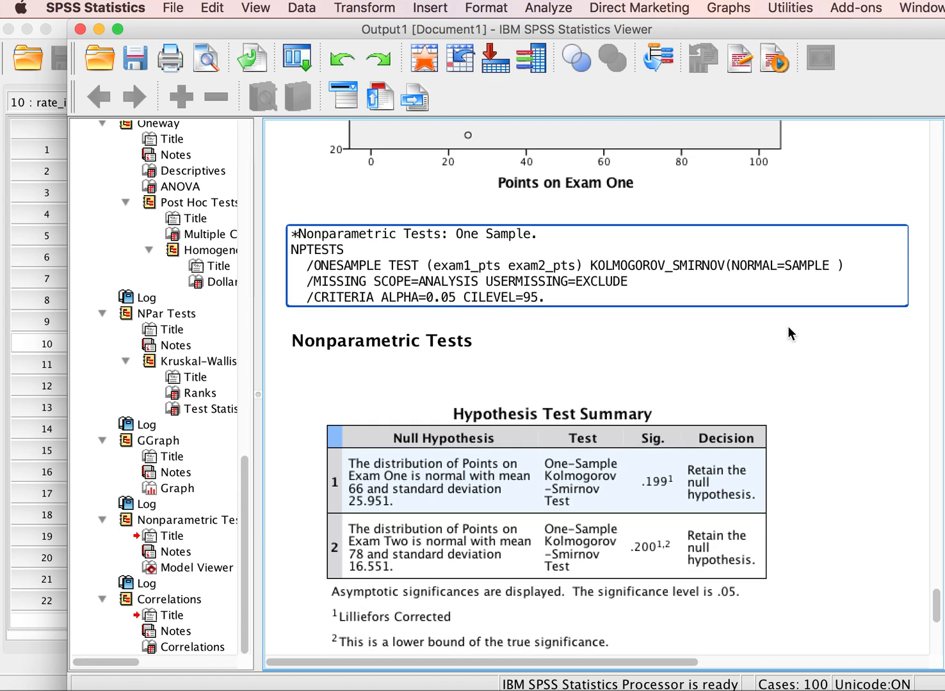
left_click(670, 519)
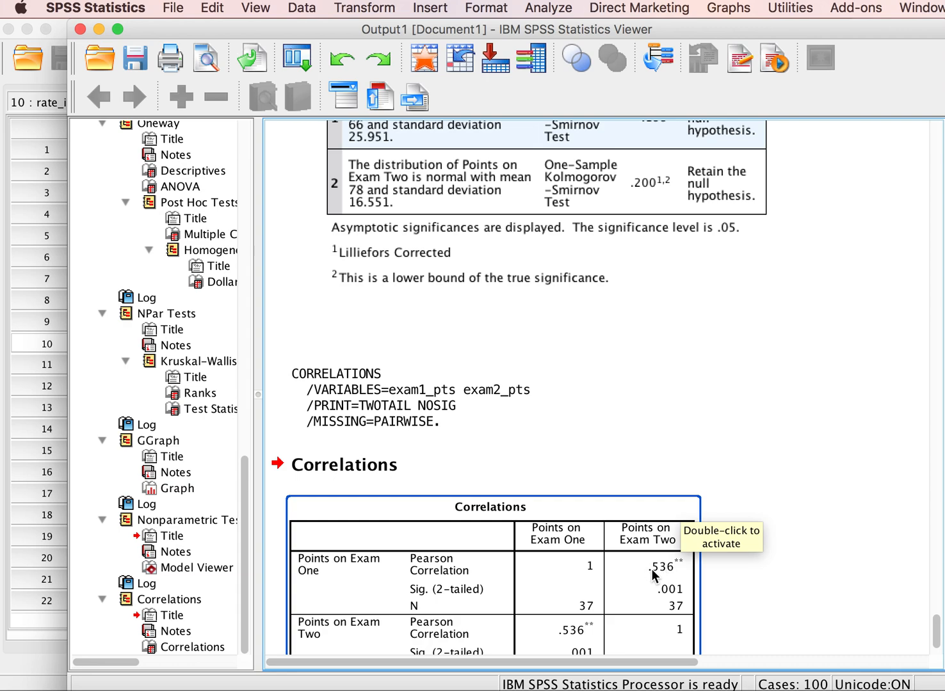
left_click(711, 540)
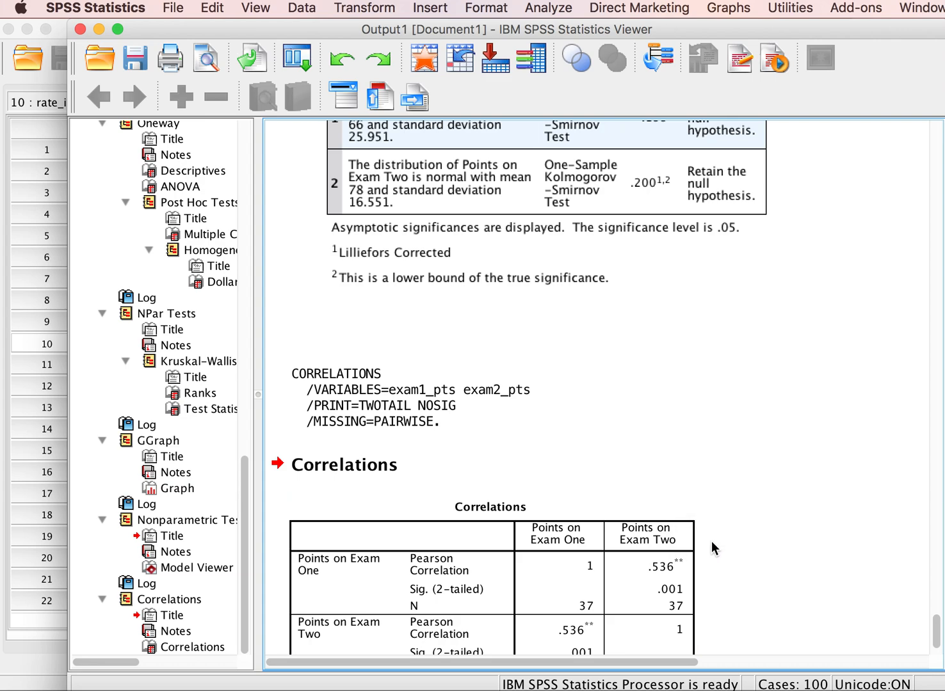
Step: Examine the scatterplot's linear R² value, fit line and the Exam One and Exam Two axes to interpret shared variance
scroll(754, 483, "up", 10)
scroll(754, 482, "up", 10)
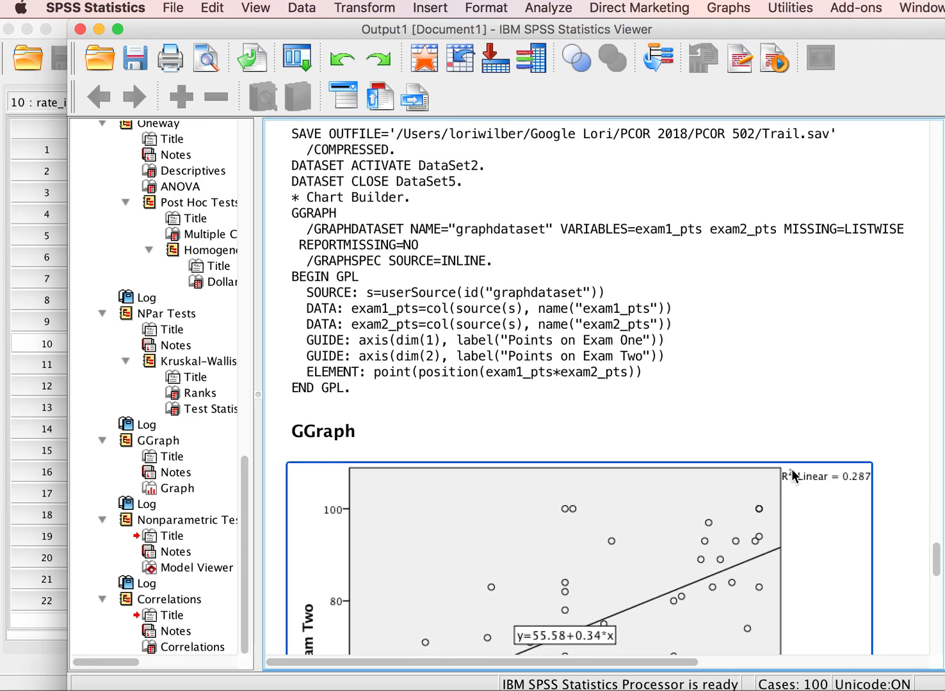
left_click(875, 470)
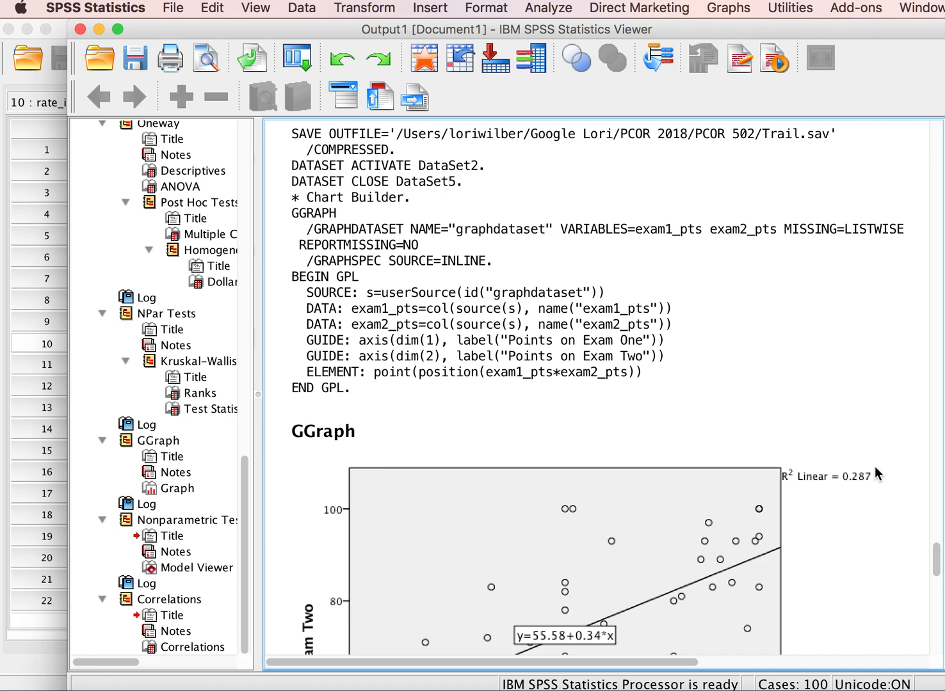
scroll(875, 470, "down", 5)
left_click(540, 420)
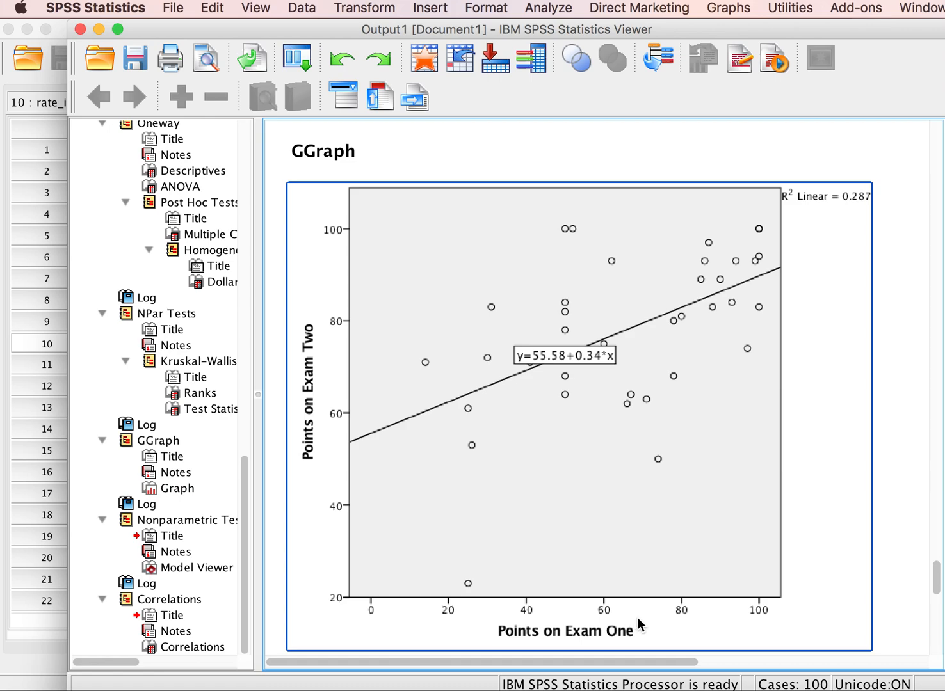
left_click(504, 662)
left_click(584, 591)
left_click(536, 658)
left_click(615, 617)
left_click(920, 326)
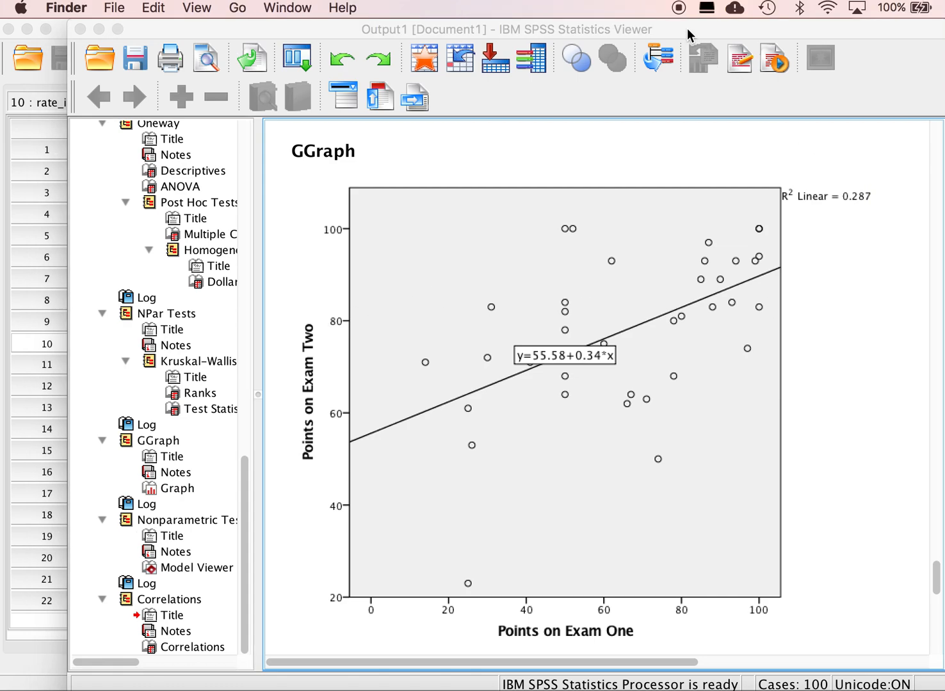